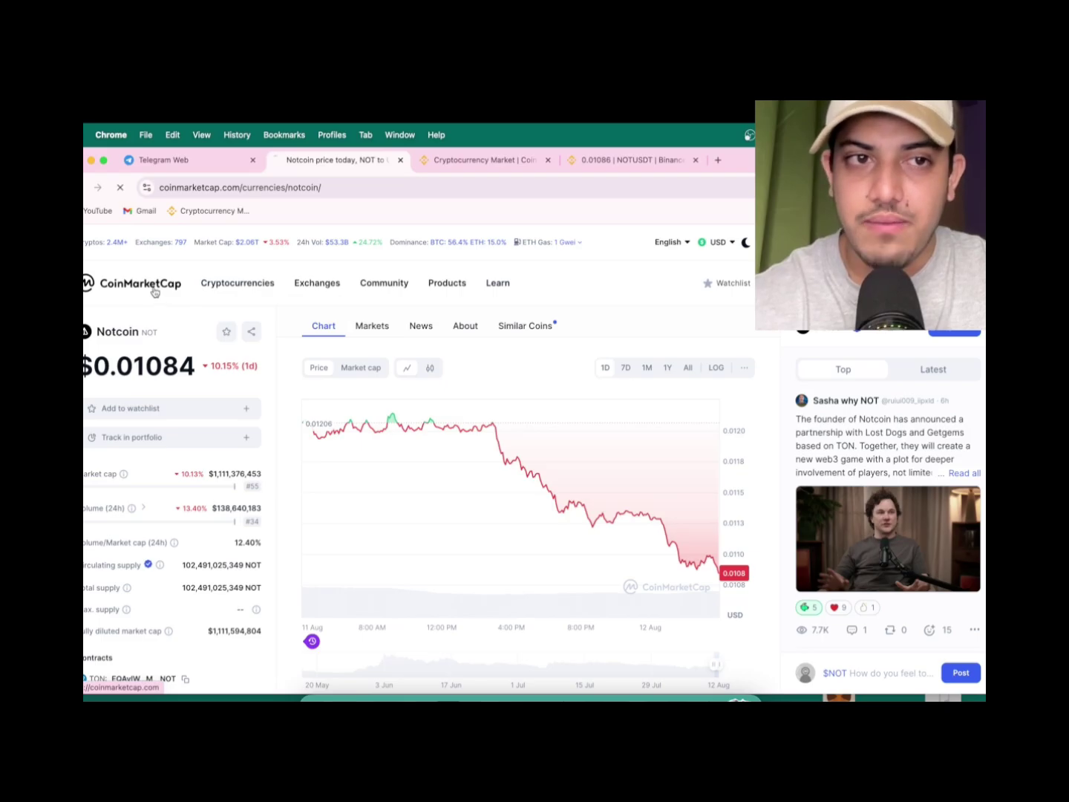
scroll(447, 473, "down", 5)
scroll(450, 472, "down", 2)
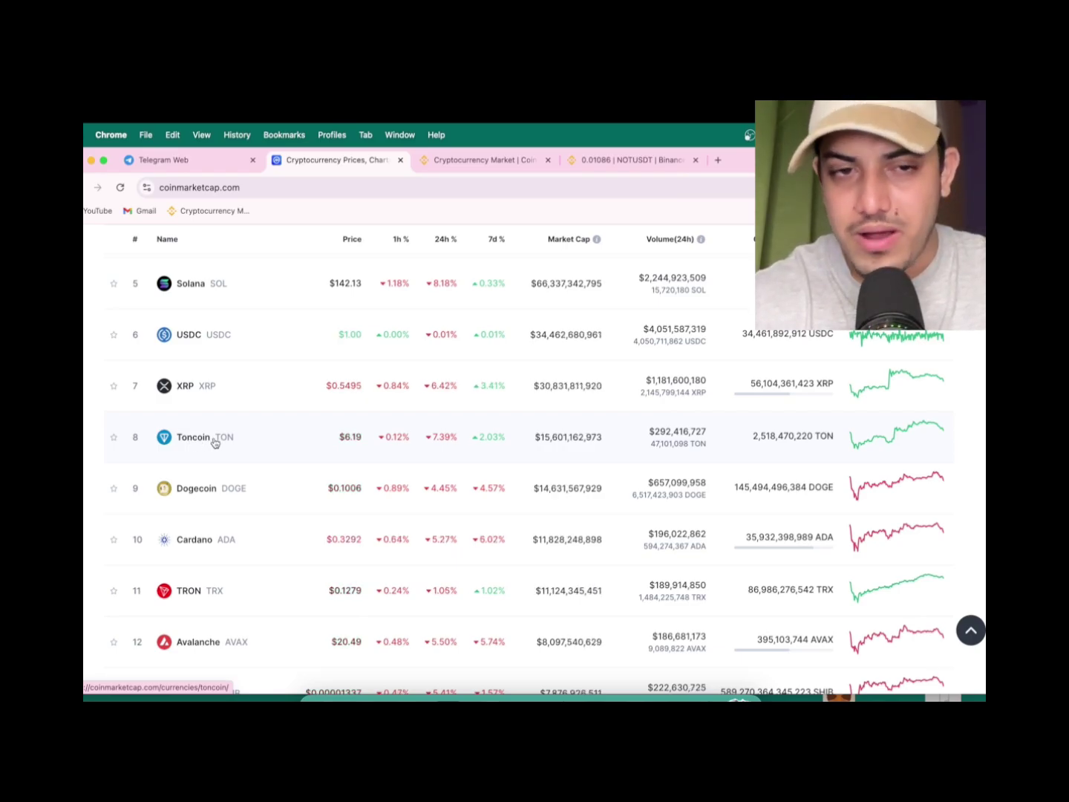
scroll(215, 443, "up", 5)
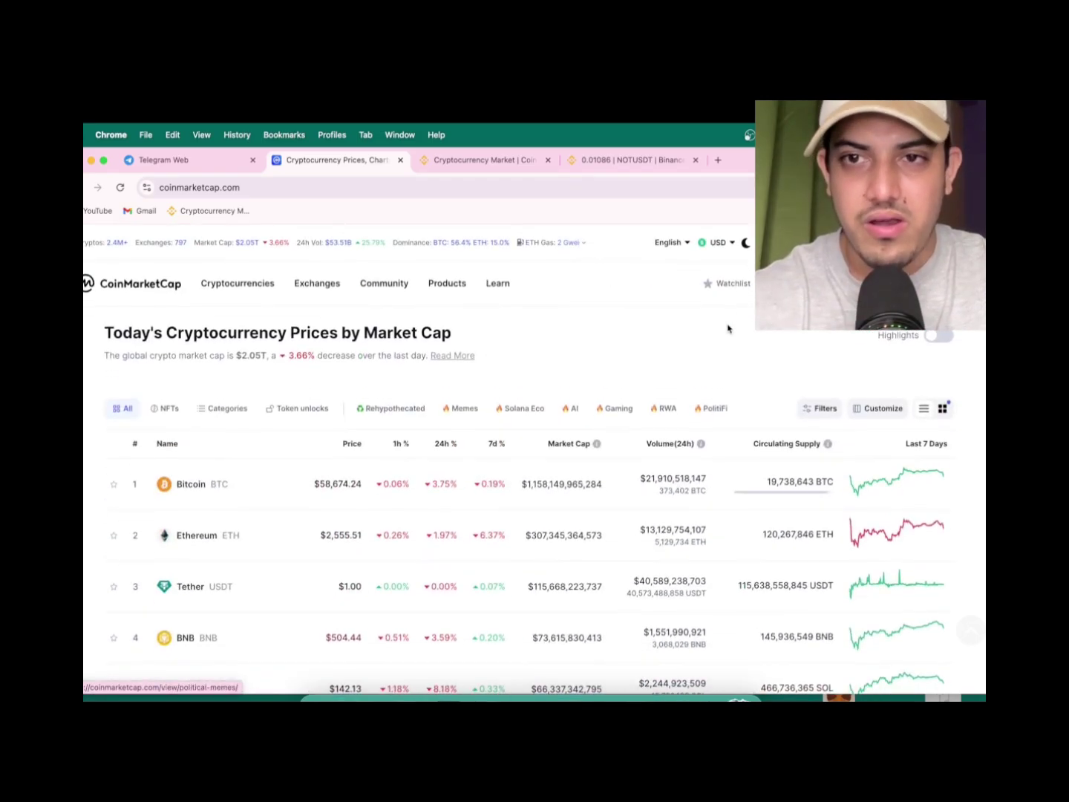
- Search for Notcoin, expand all its tags, and open the Toncoin Ecosystem token list
key("/")
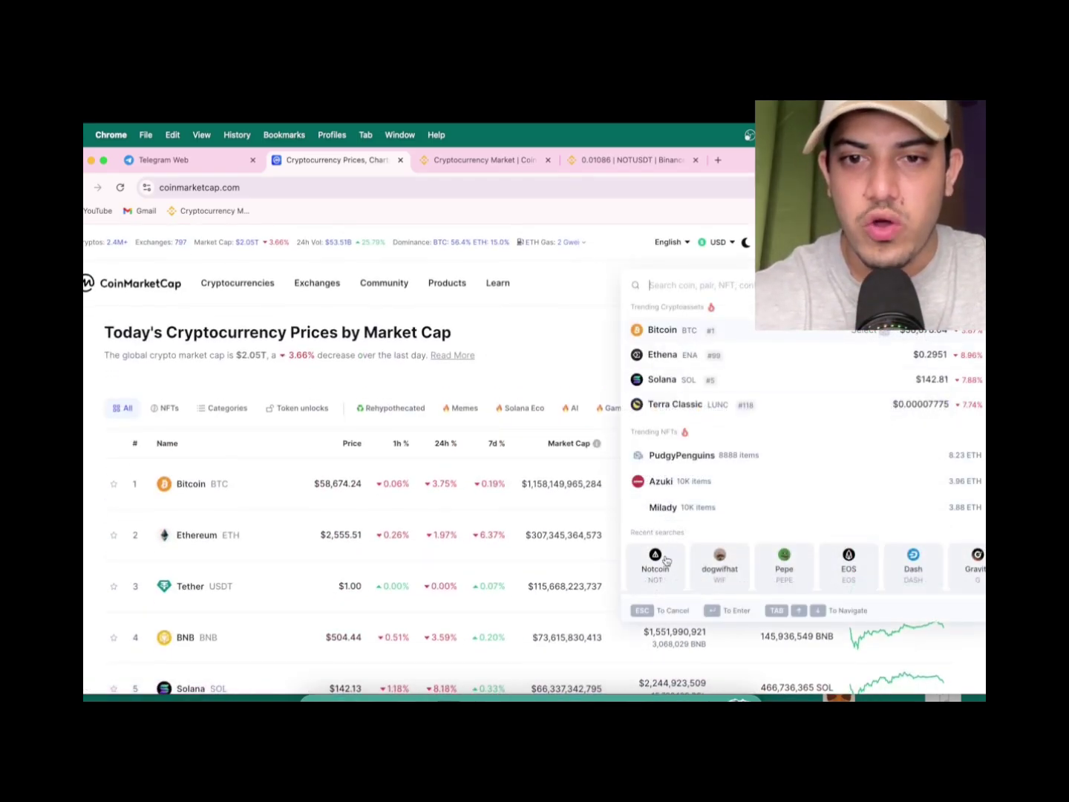
left_click(659, 569)
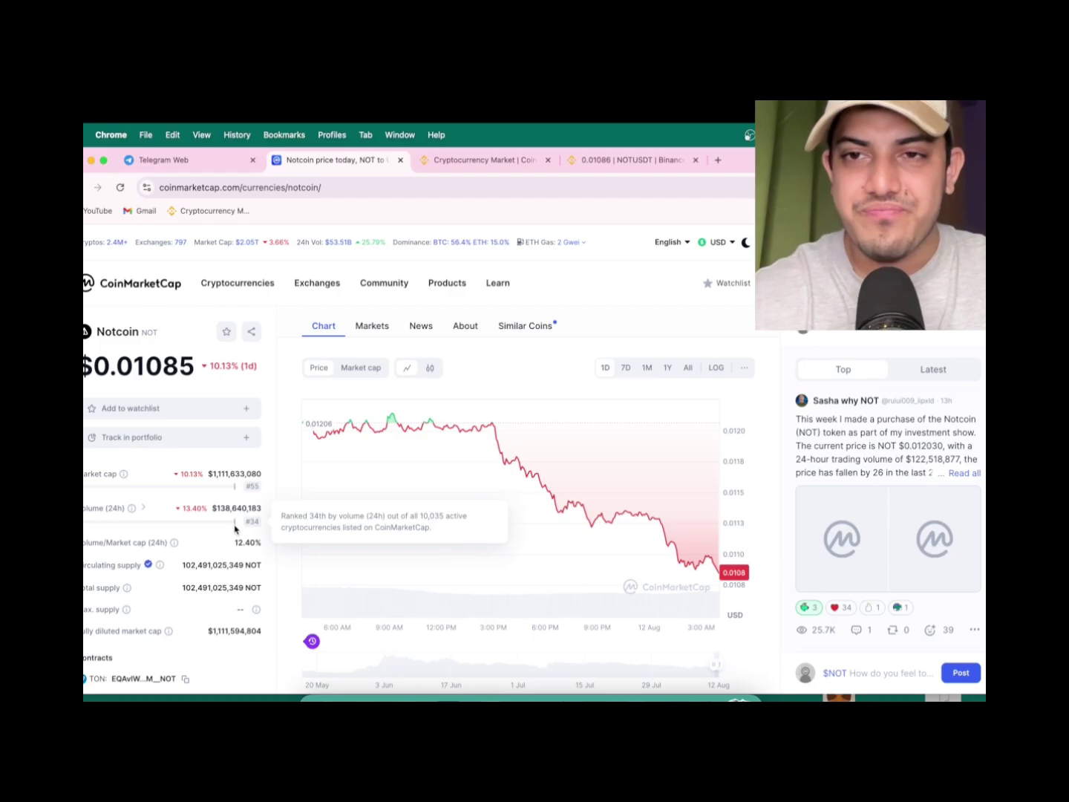
scroll(92, 620, "down", 5)
left_click(94, 614)
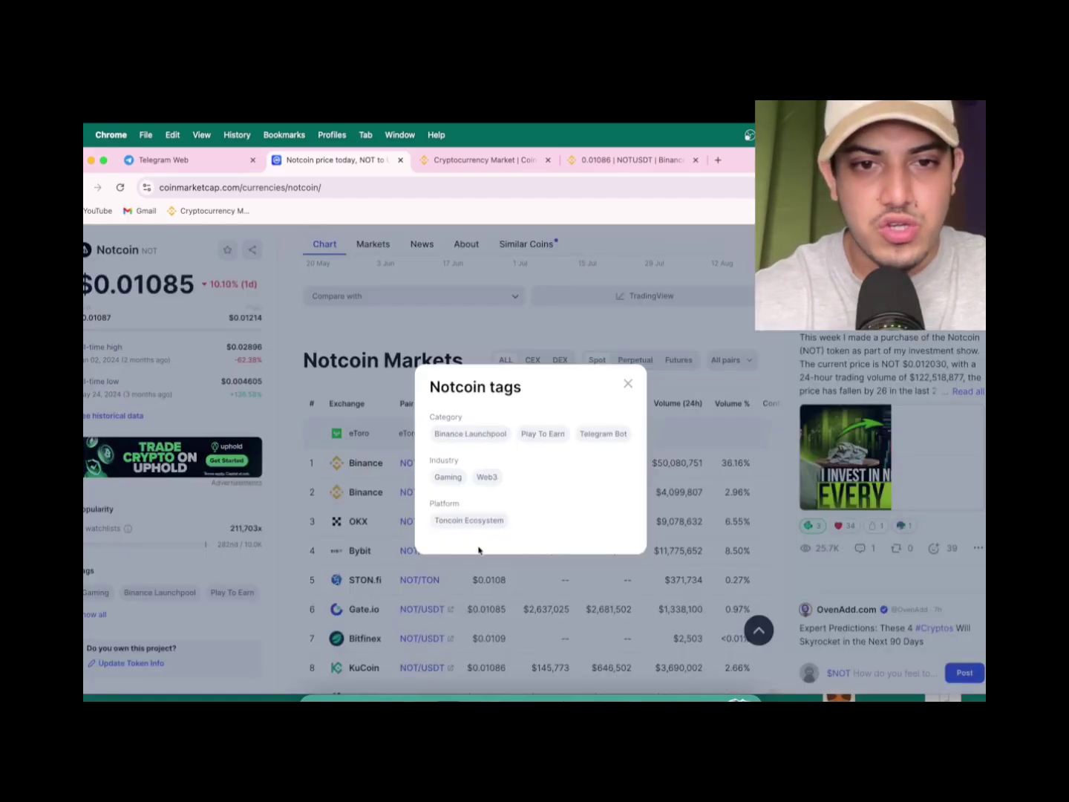
left_click(457, 527)
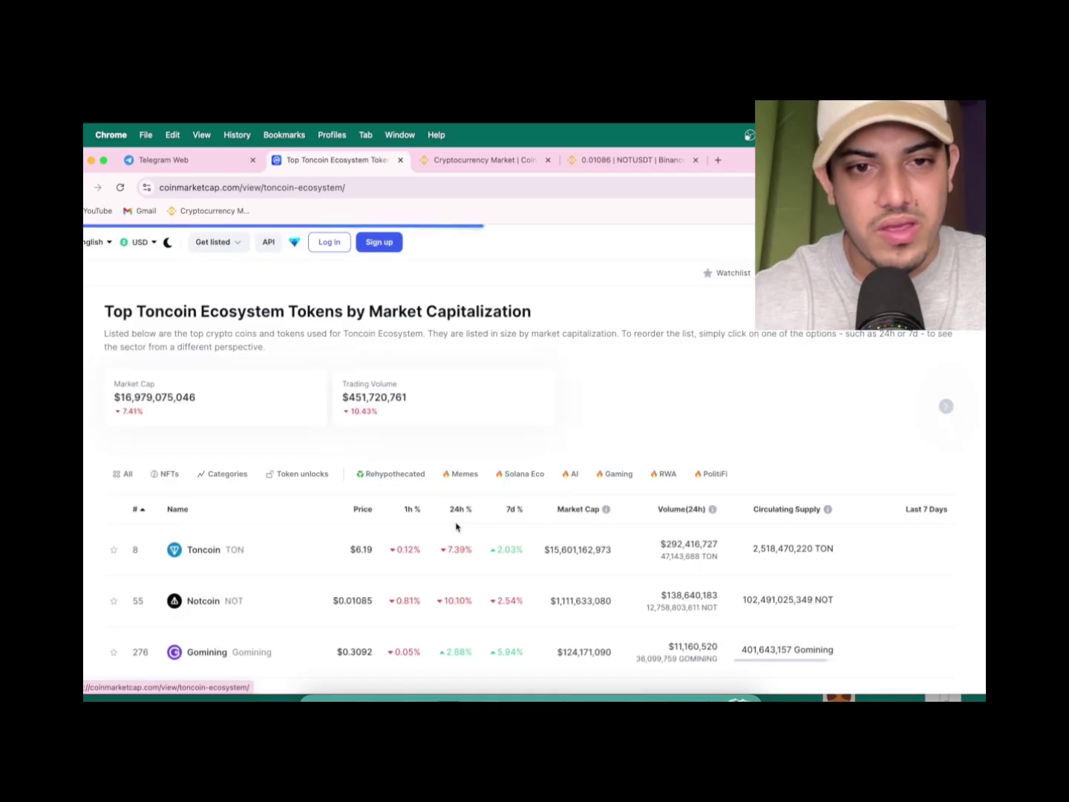
scroll(214, 567, "down", 1)
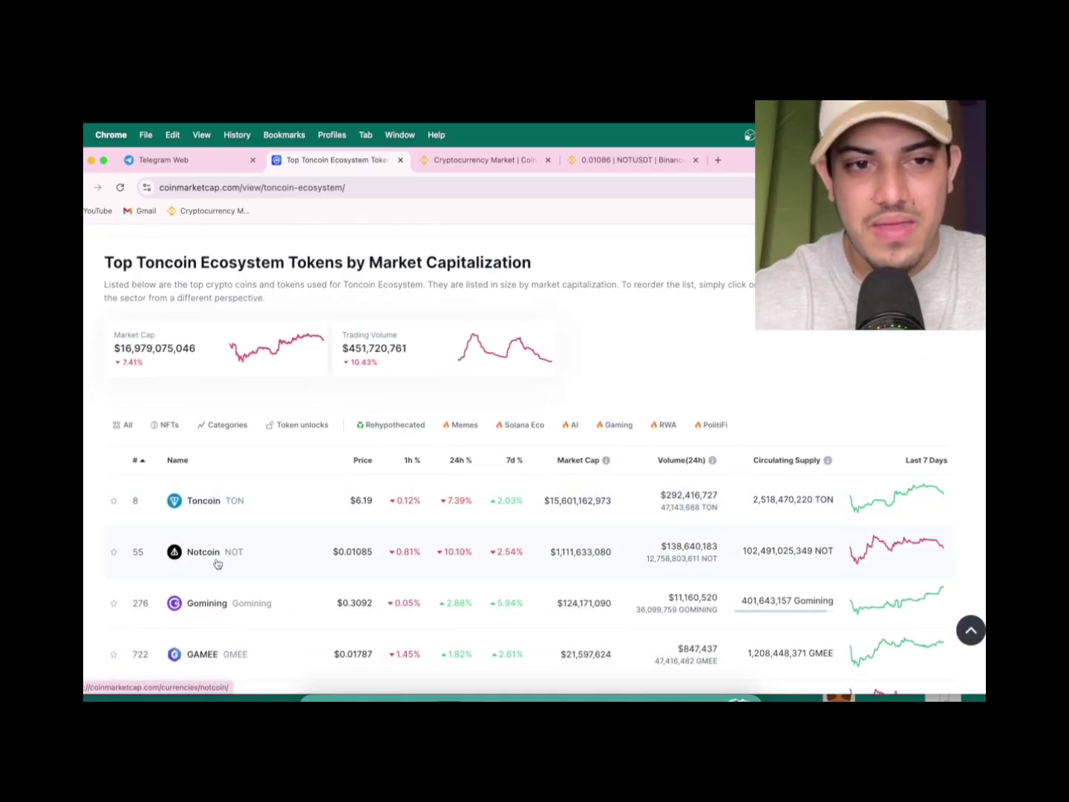
- Open Notcoin's coin page from its row in the Toncoin Ecosystem list
left_click(262, 557)
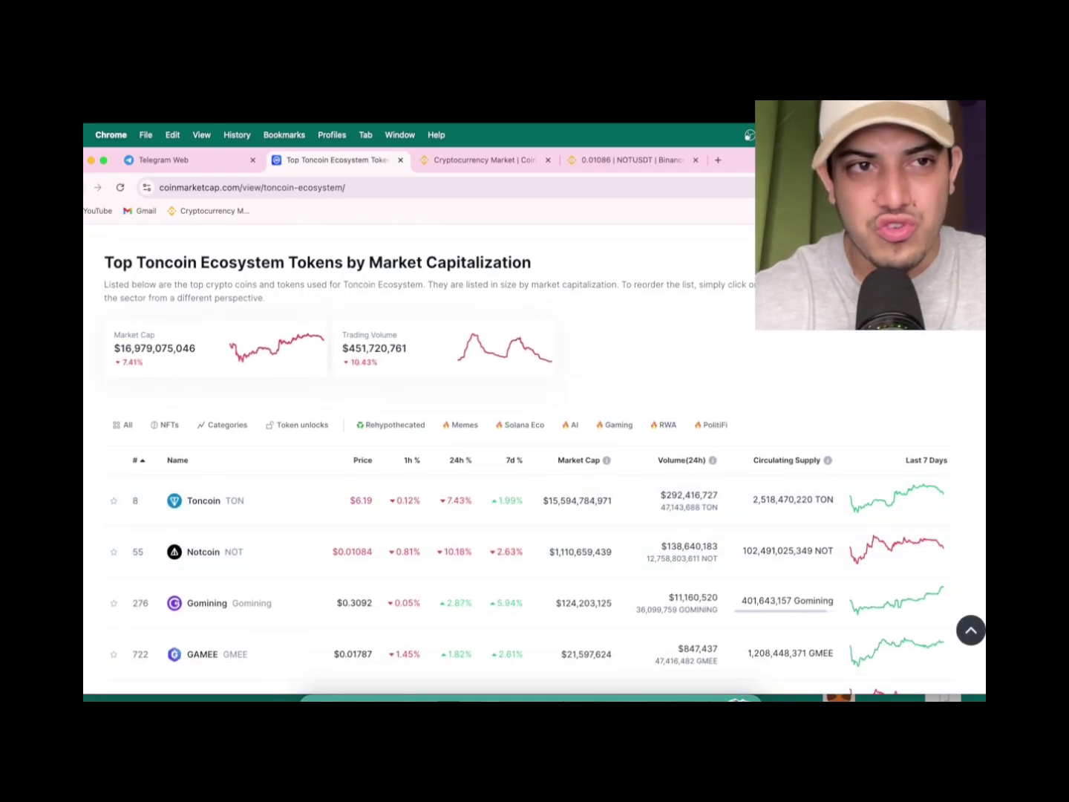
scroll(534, 459, "down", 4)
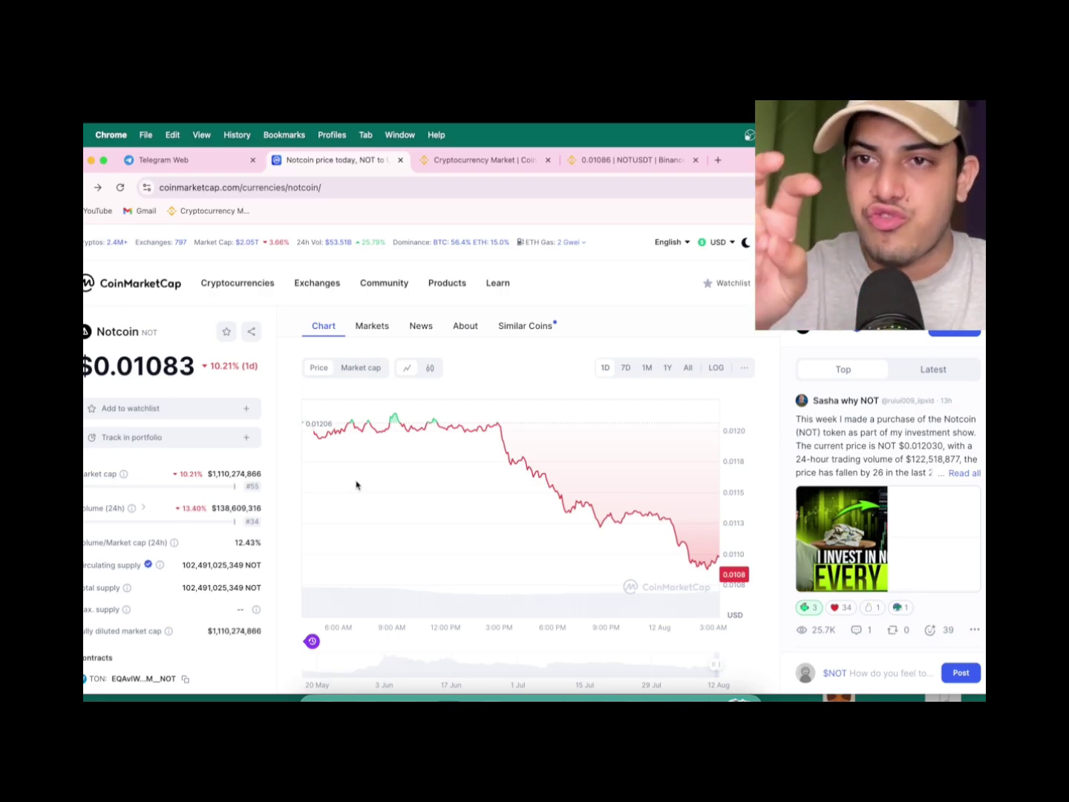
scroll(223, 507, "down", 5)
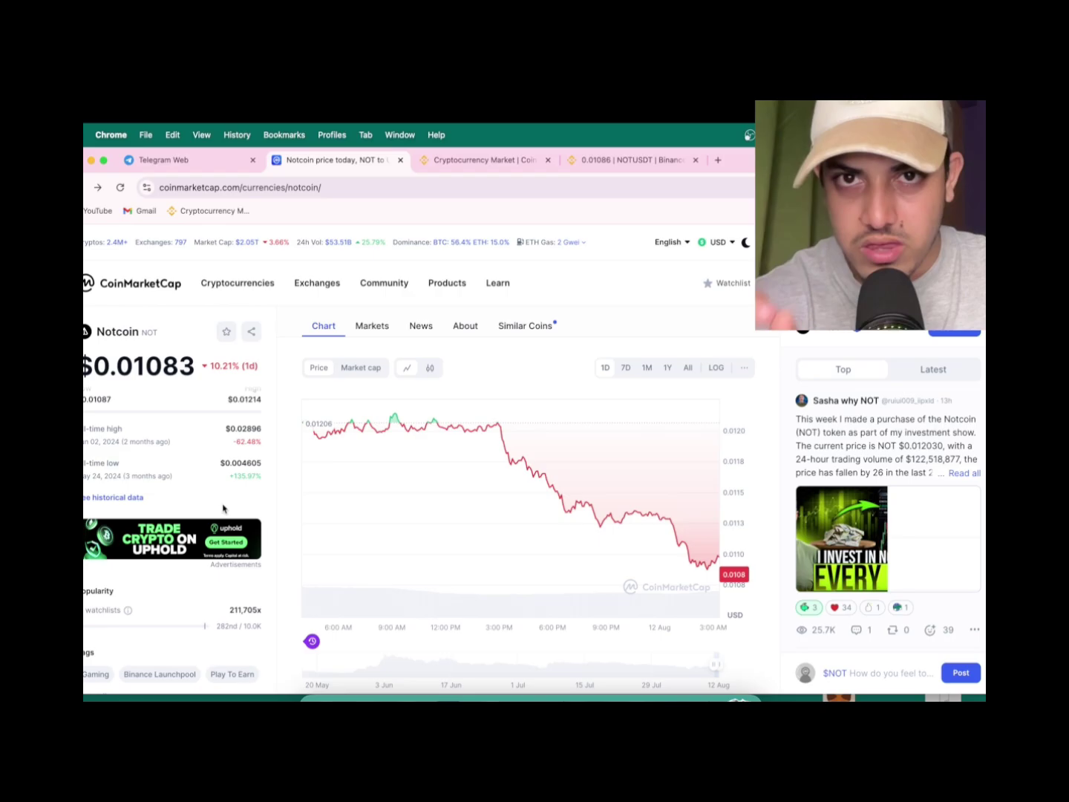
scroll(223, 507, "down", 2)
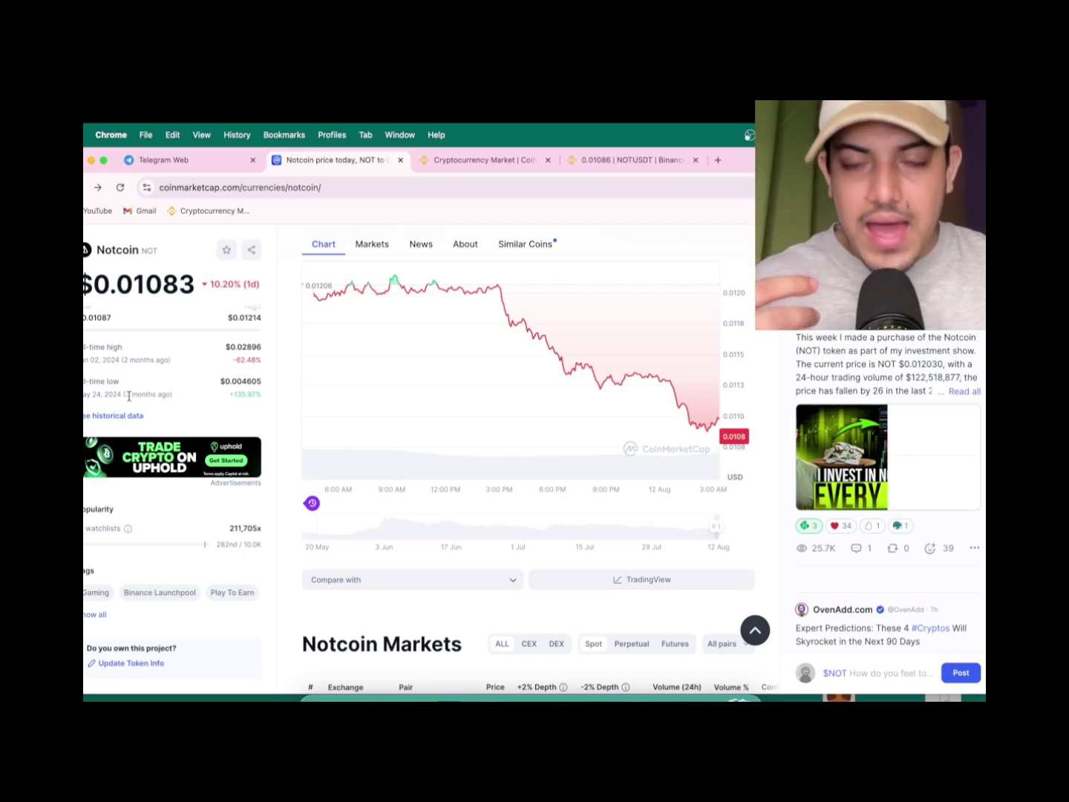
scroll(269, 356, "up", 5)
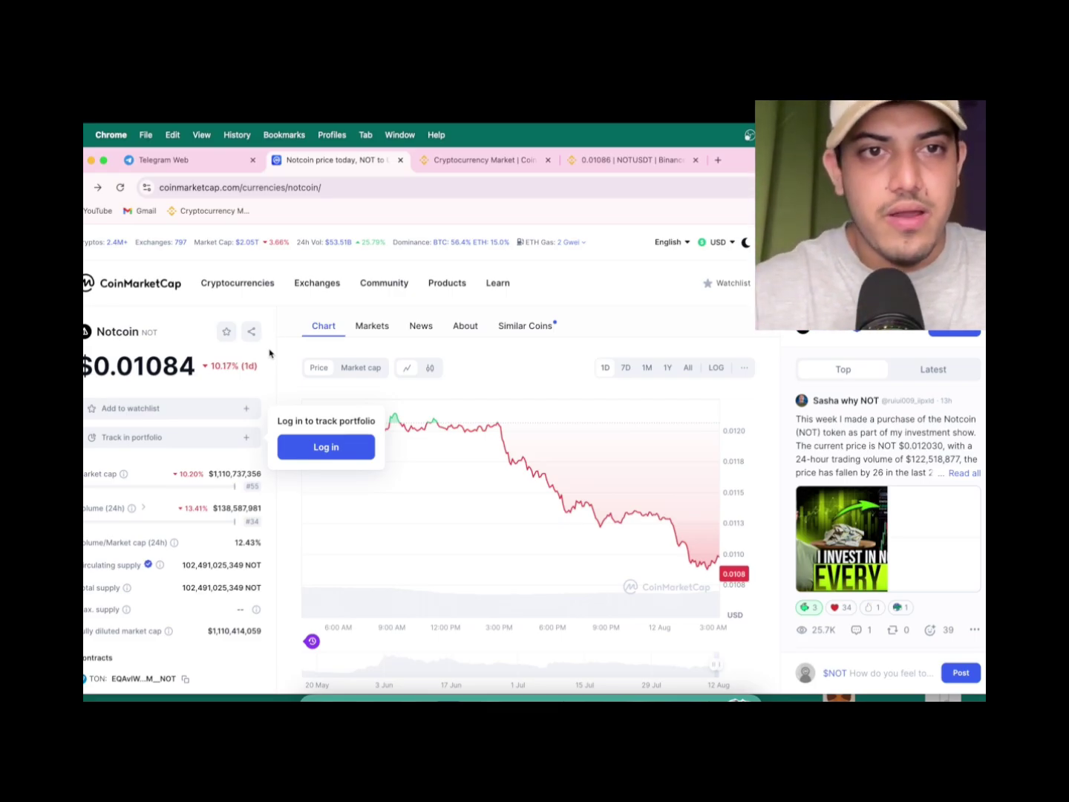
- View the top spot exchanges ranking, led by Binance
mouse_move(316, 283)
left_click(307, 349)
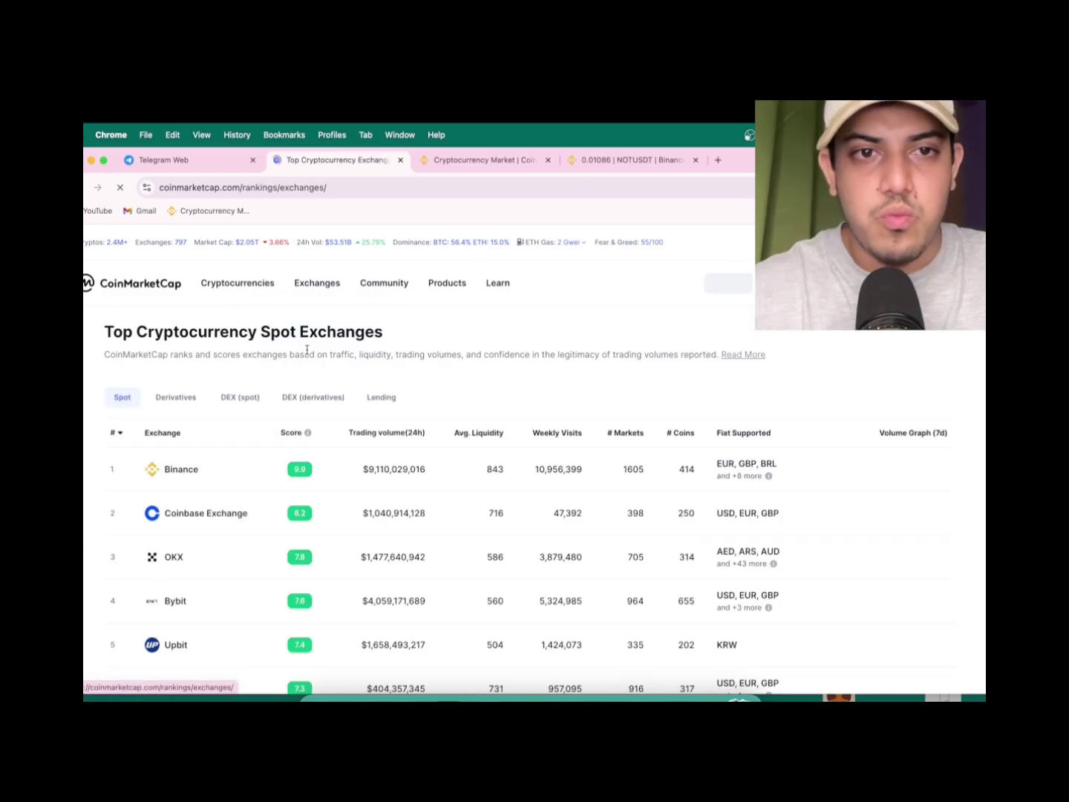
scroll(306, 436, "down", 1)
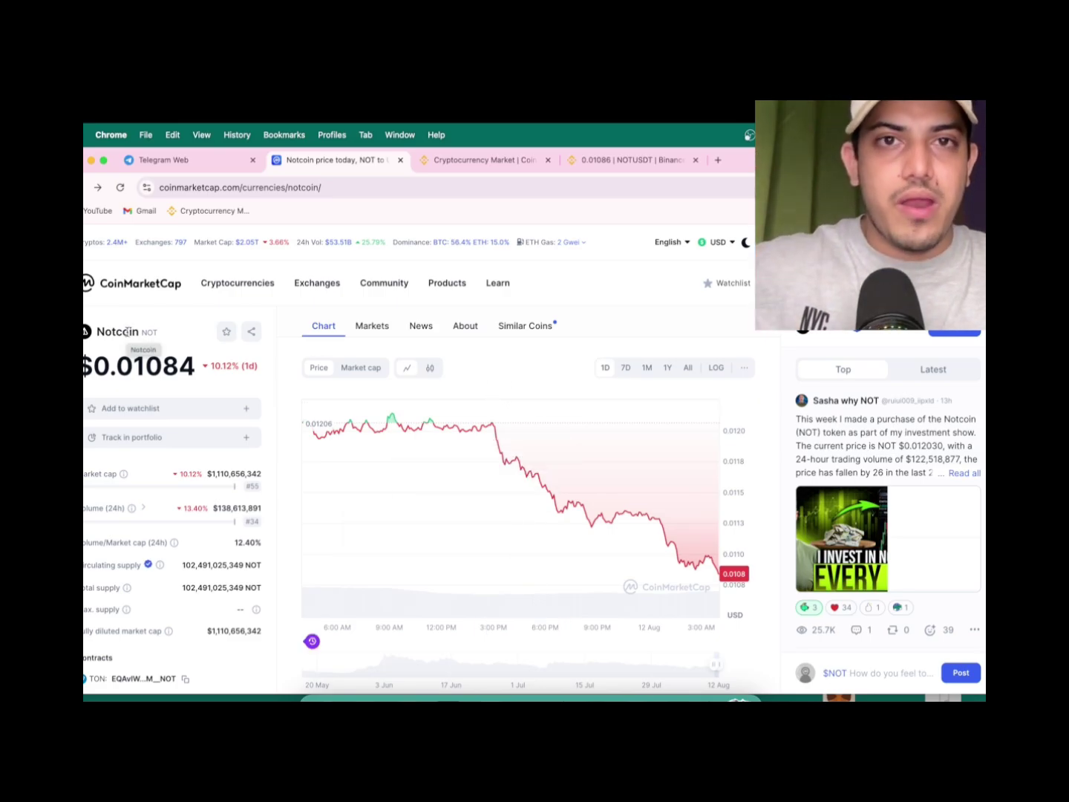
scroll(150, 417, "down", 3)
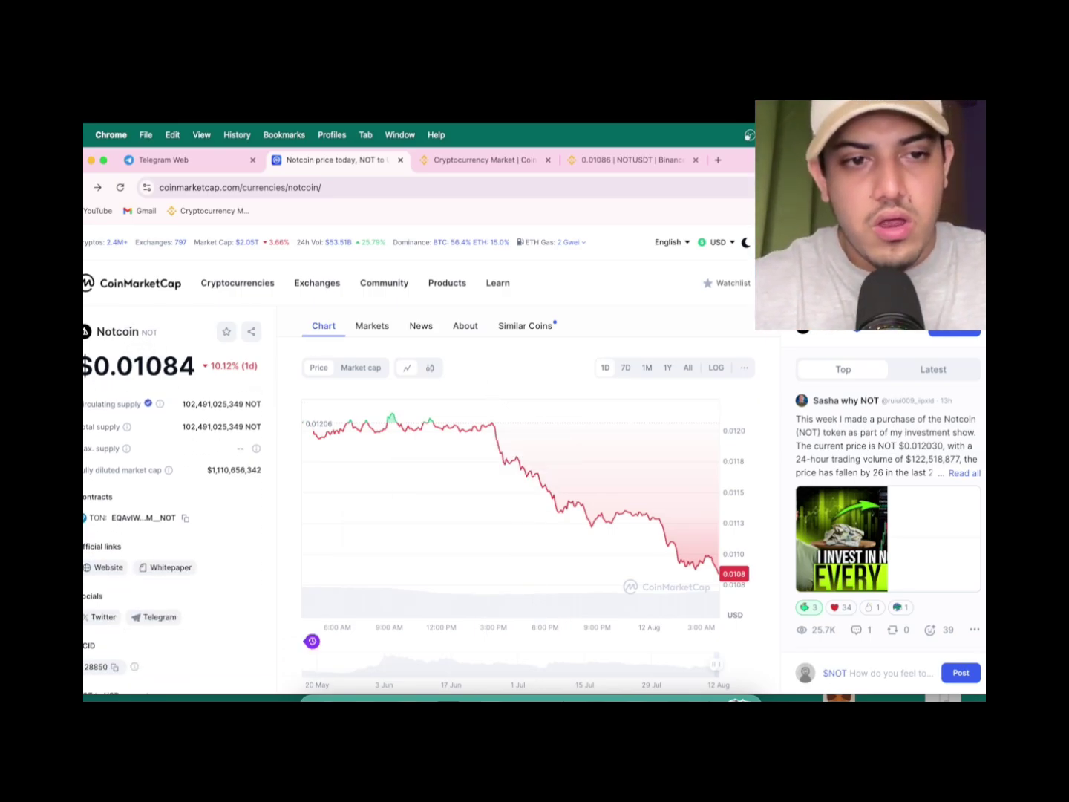
scroll(178, 515, "down", 5)
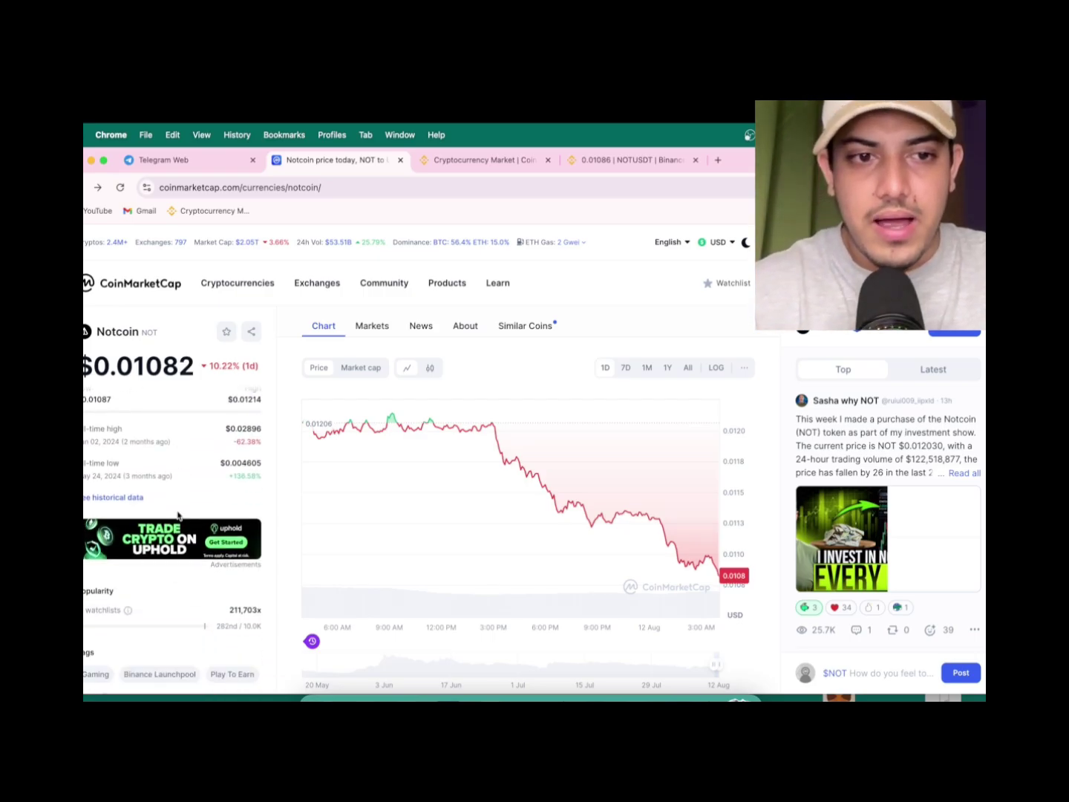
scroll(220, 622, "down", 3)
scroll(157, 621, "down", 1)
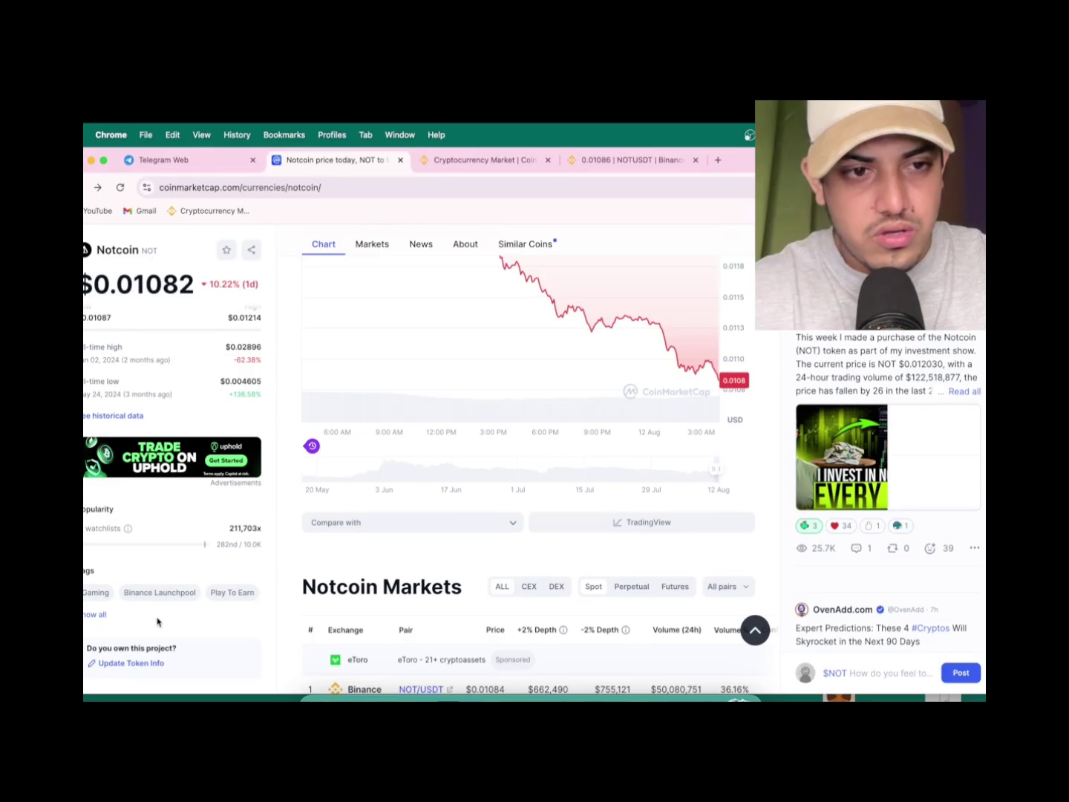
- Review Notcoin's full tag list, close it, and return to the CoinMarketCap homepage
left_click(94, 614)
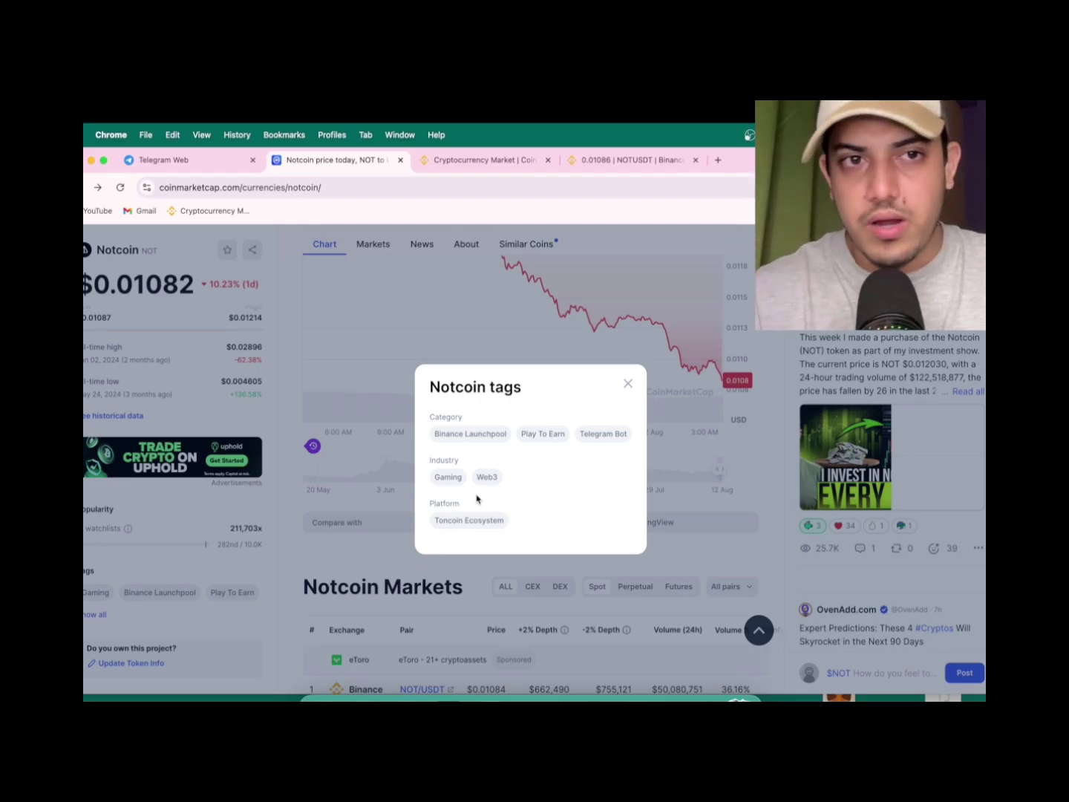
left_click(626, 386)
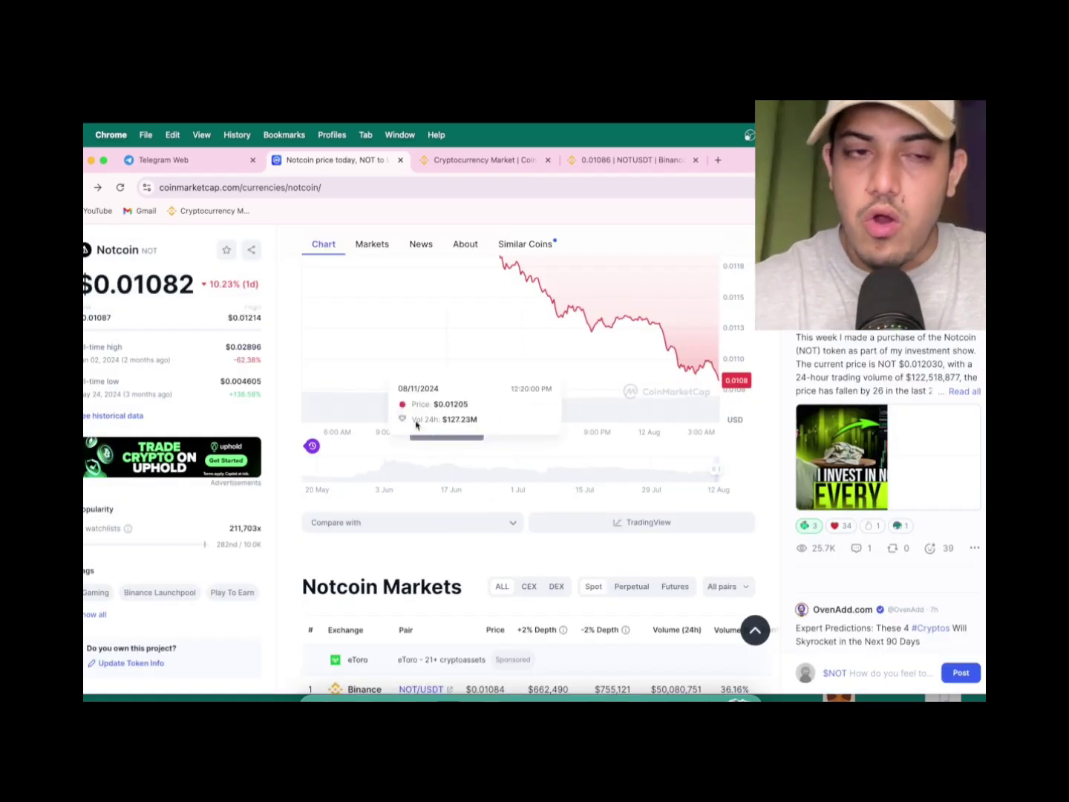
scroll(134, 495, "up", 10)
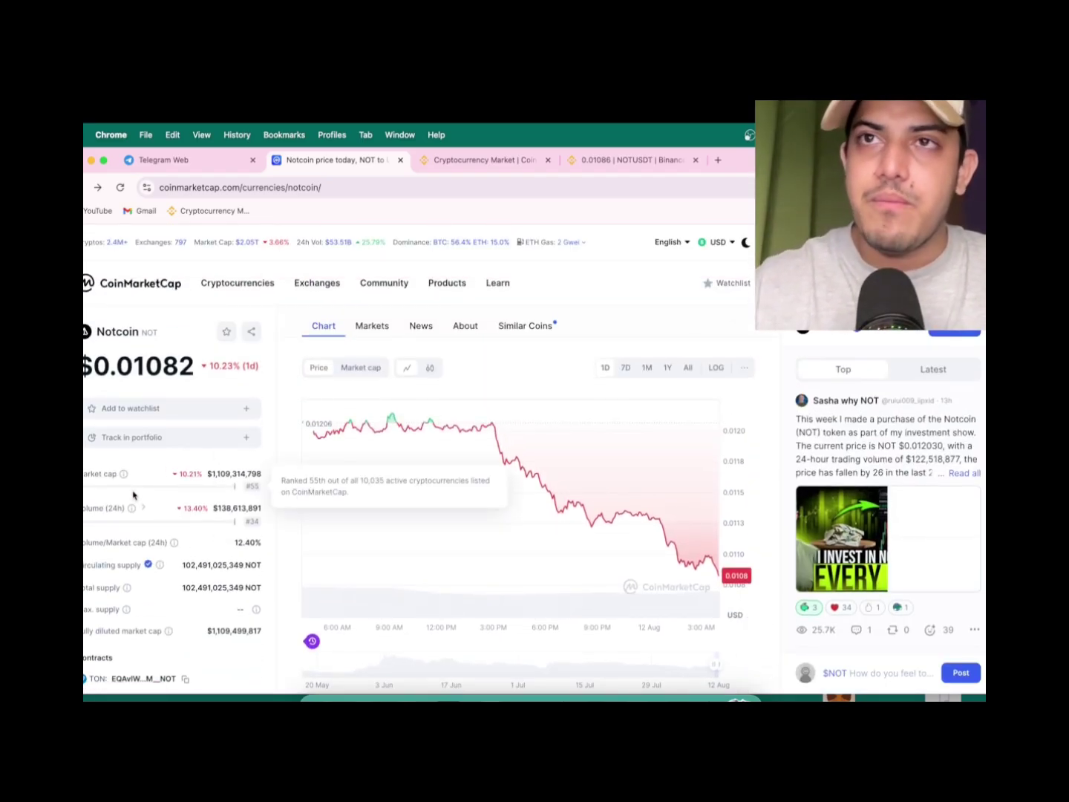
mouse_move(251, 485)
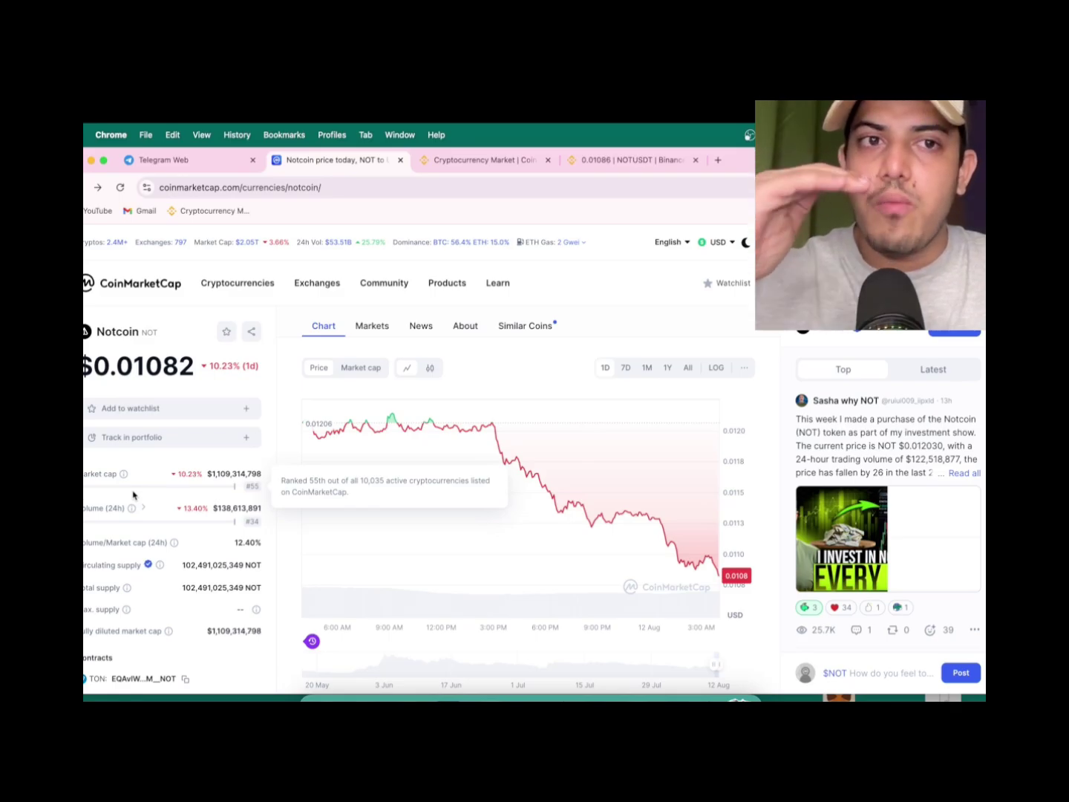
left_click(140, 288)
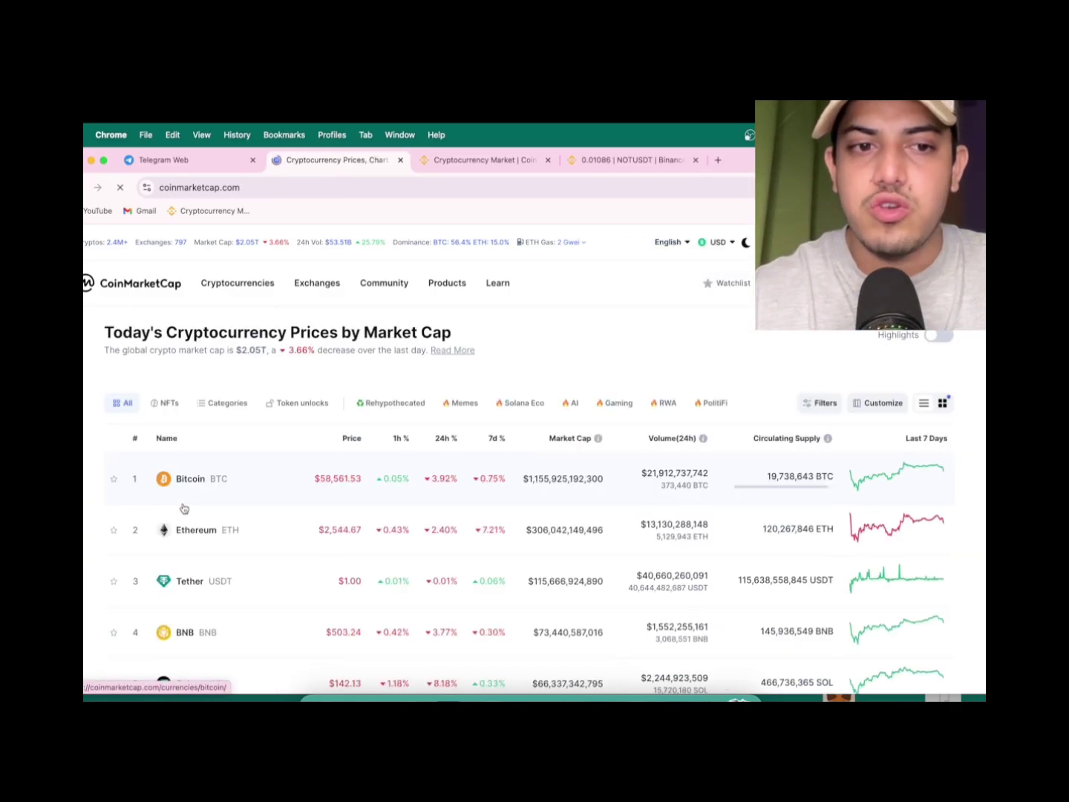
scroll(182, 507, "down", 3)
scroll(184, 509, "down", 5)
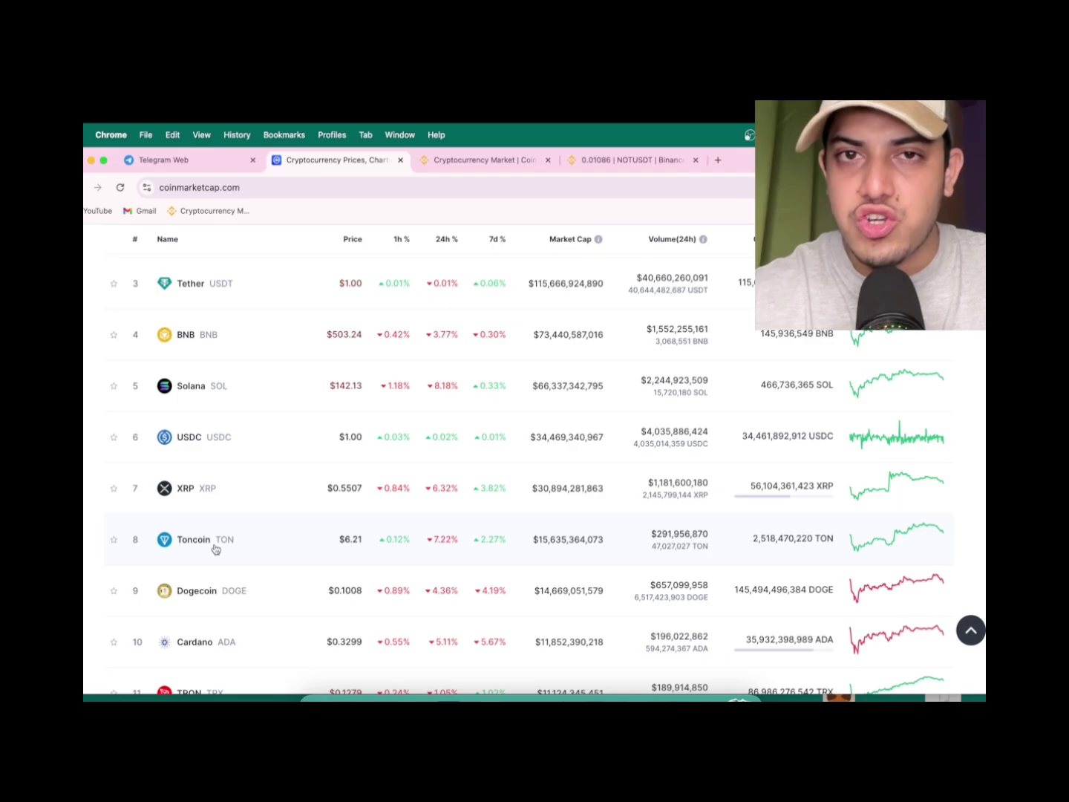
- Show the Binance NOT/USDT chart fullscreen with the line drawing tools listed
left_click(626, 159)
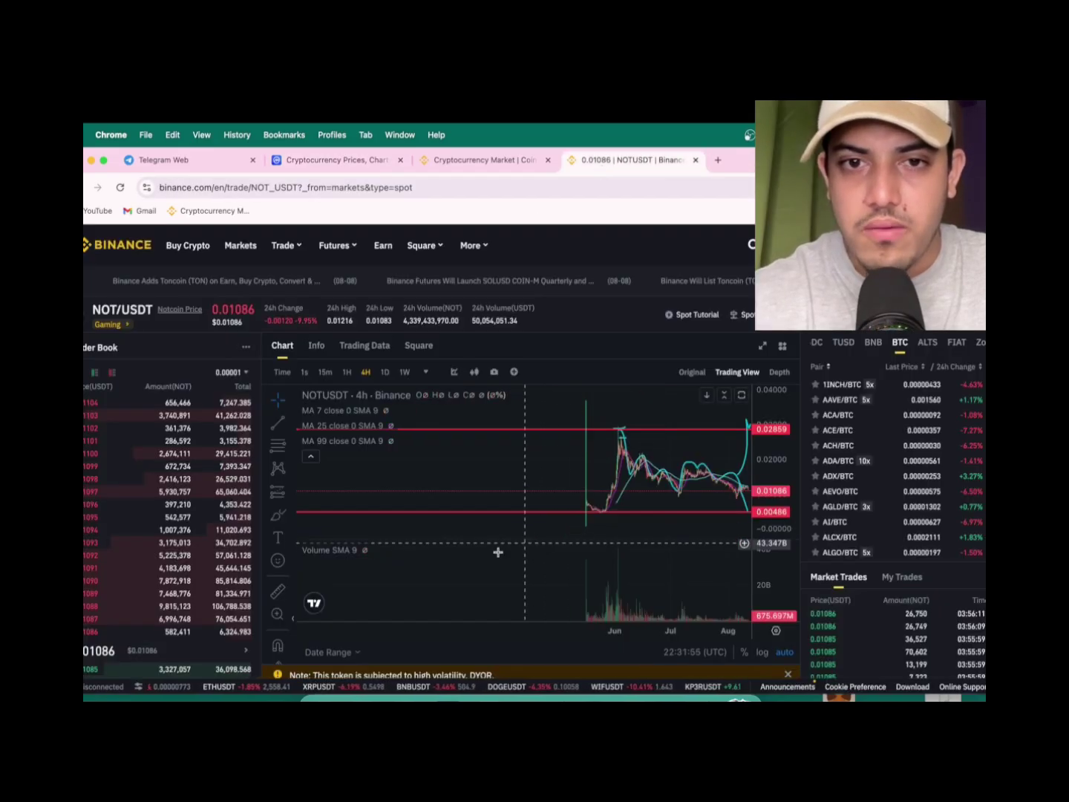
left_click(762, 345)
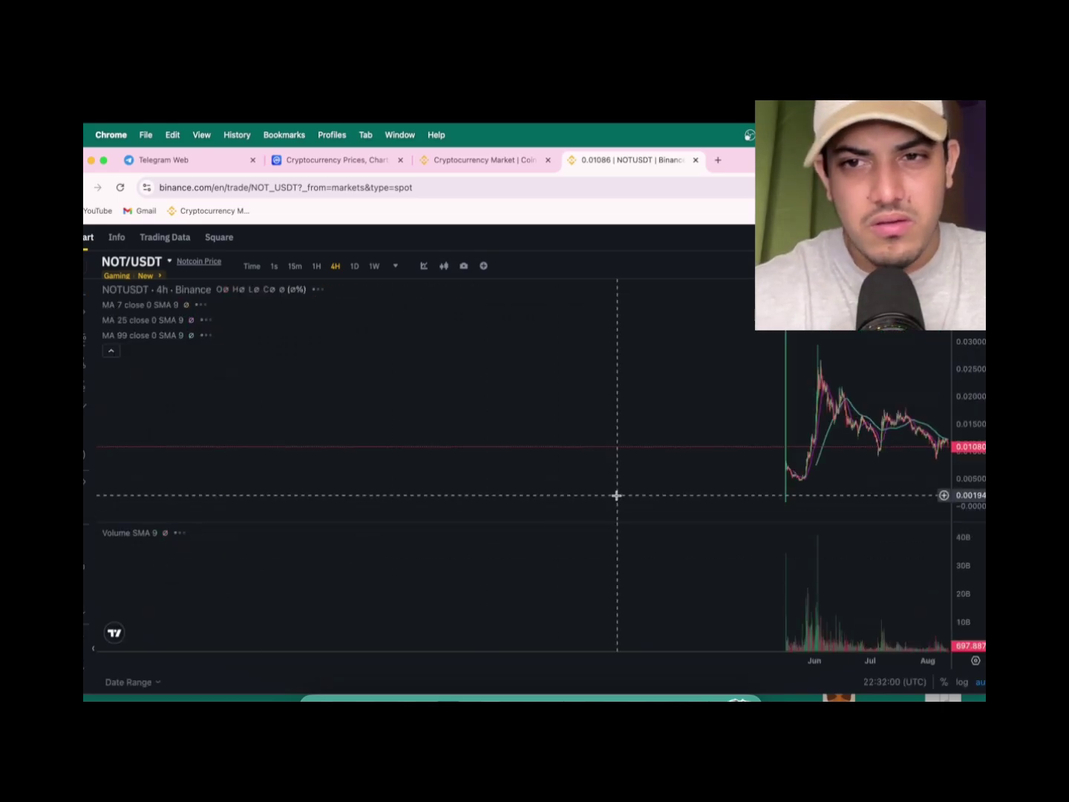
scroll(616, 495, "right", 10)
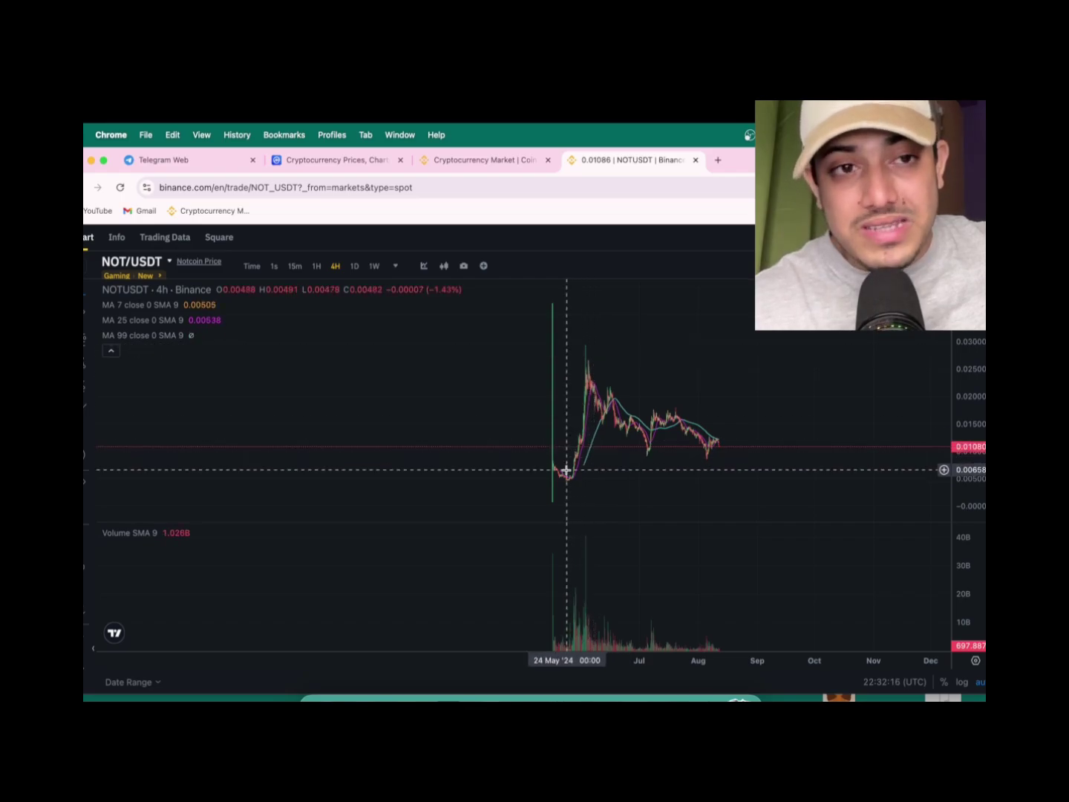
left_click(88, 323)
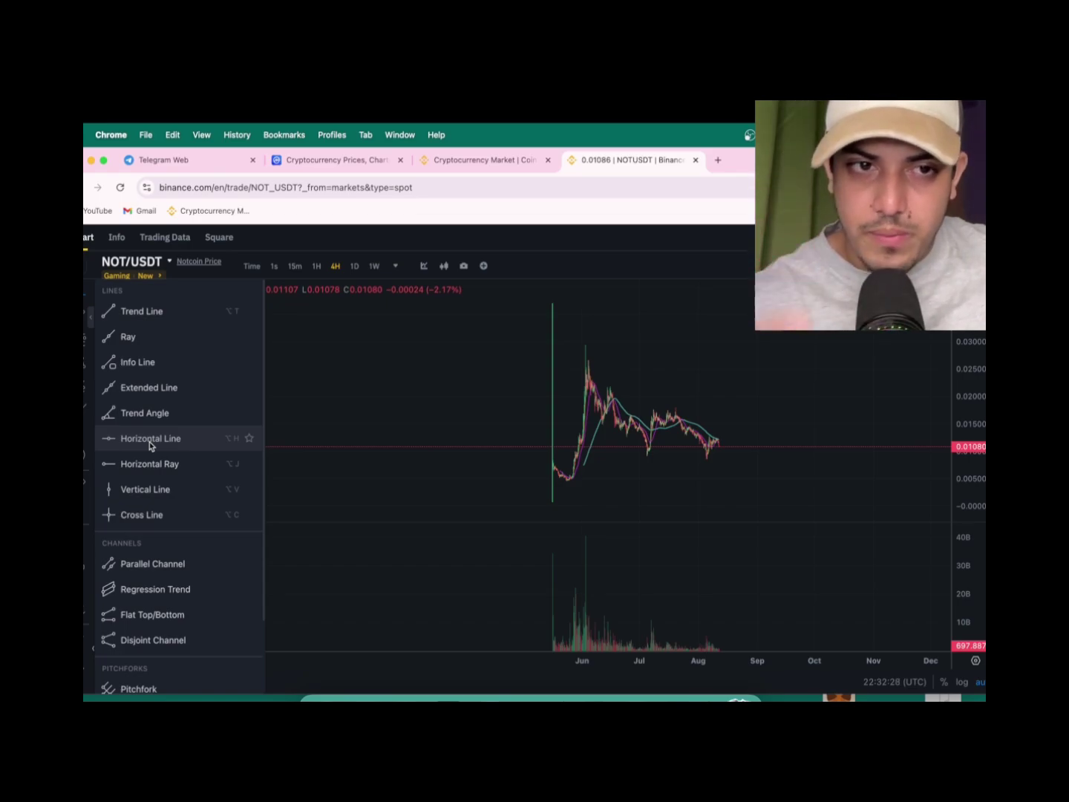
- Place a horizontal breakout line above the peak and sketch a steep rising curve toward it
left_click(152, 446)
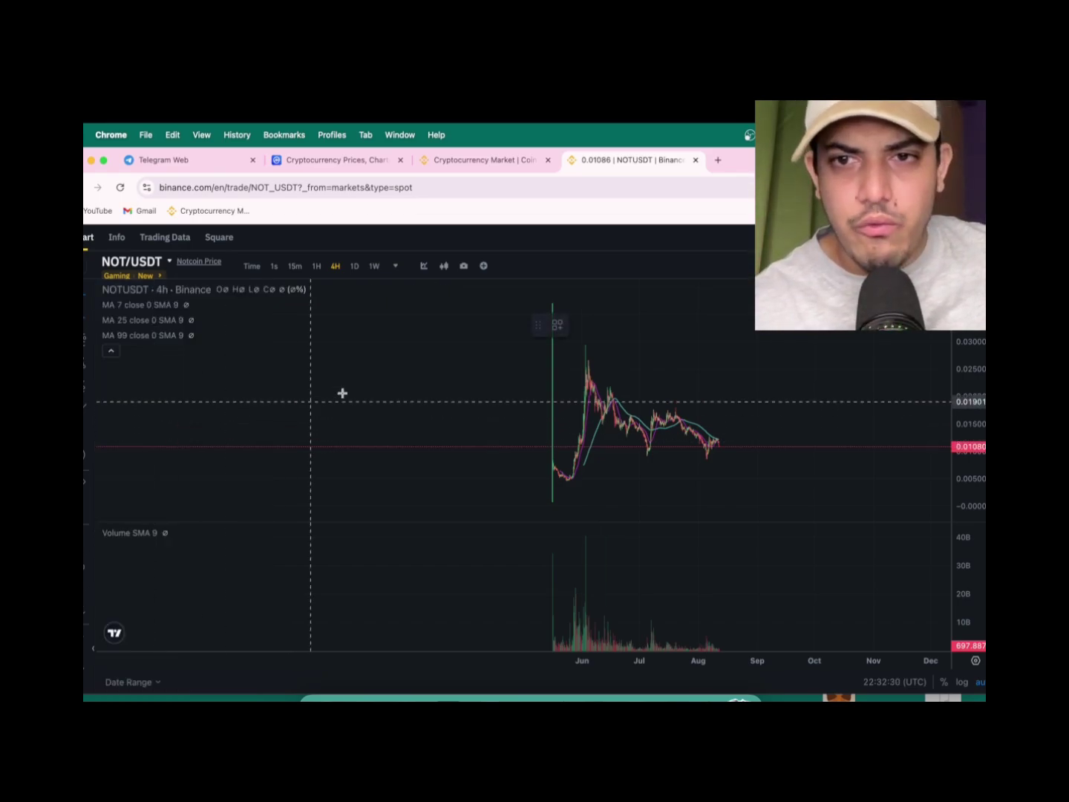
left_click(532, 345)
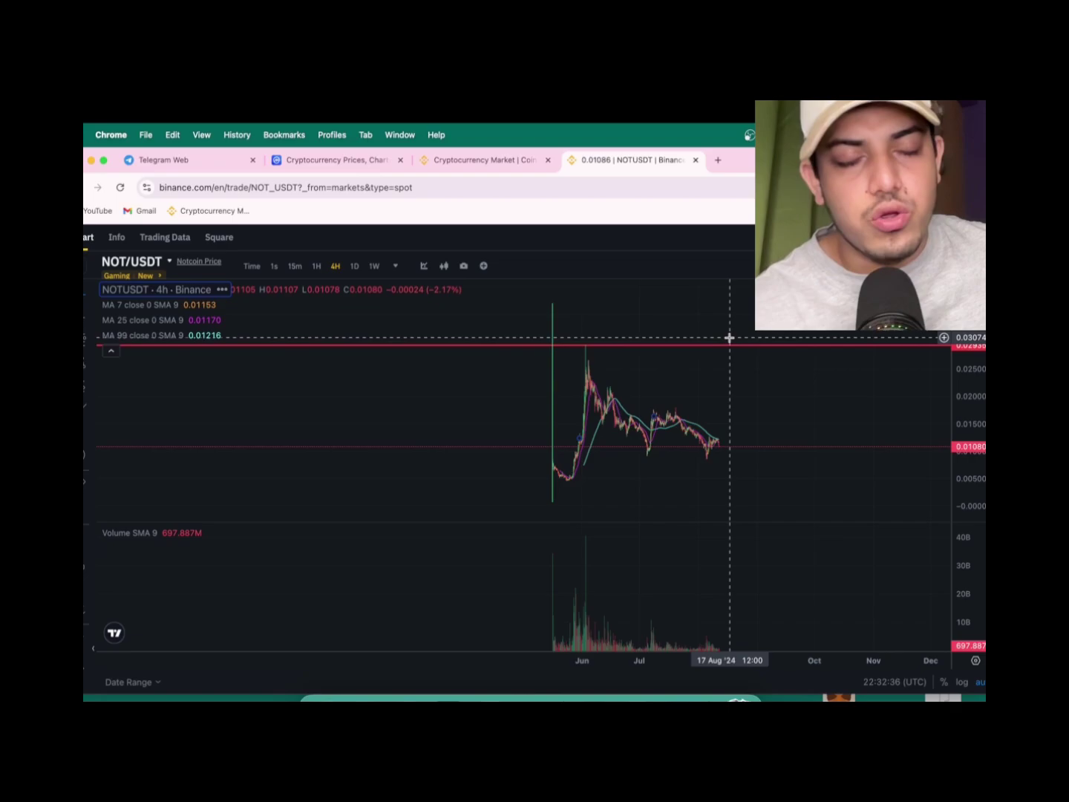
scroll(708, 389, "right", 5)
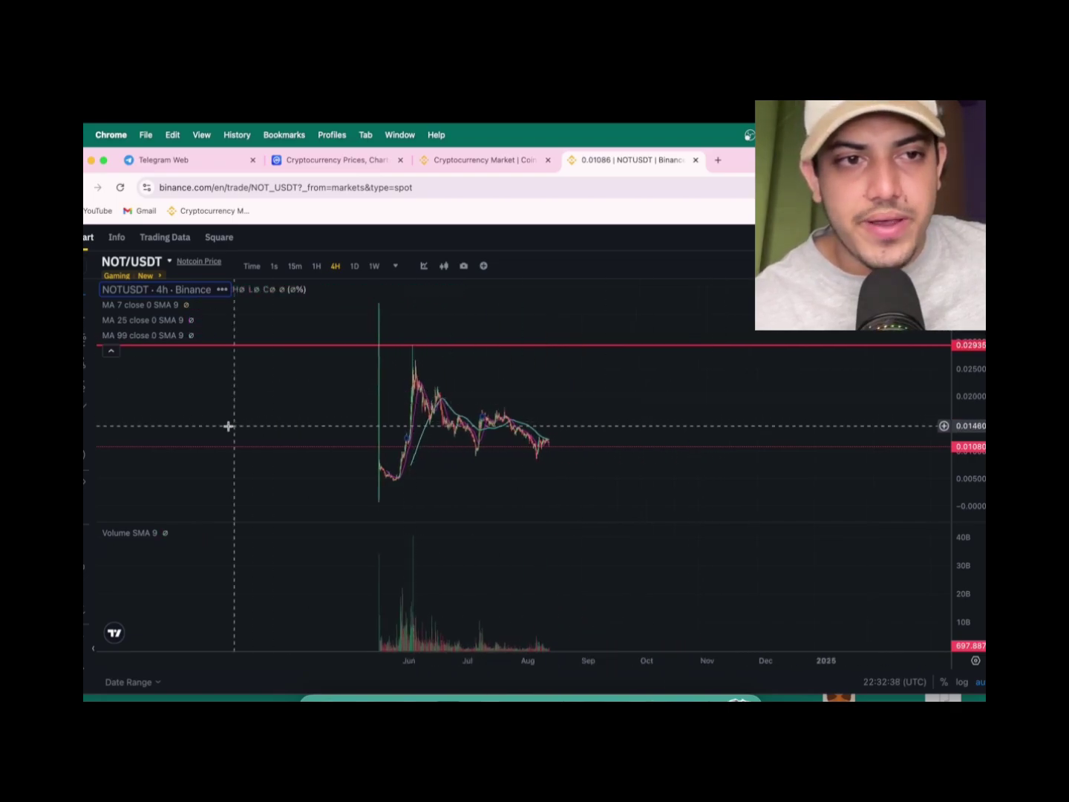
left_click(546, 444)
left_click_drag(558, 428, 569, 338)
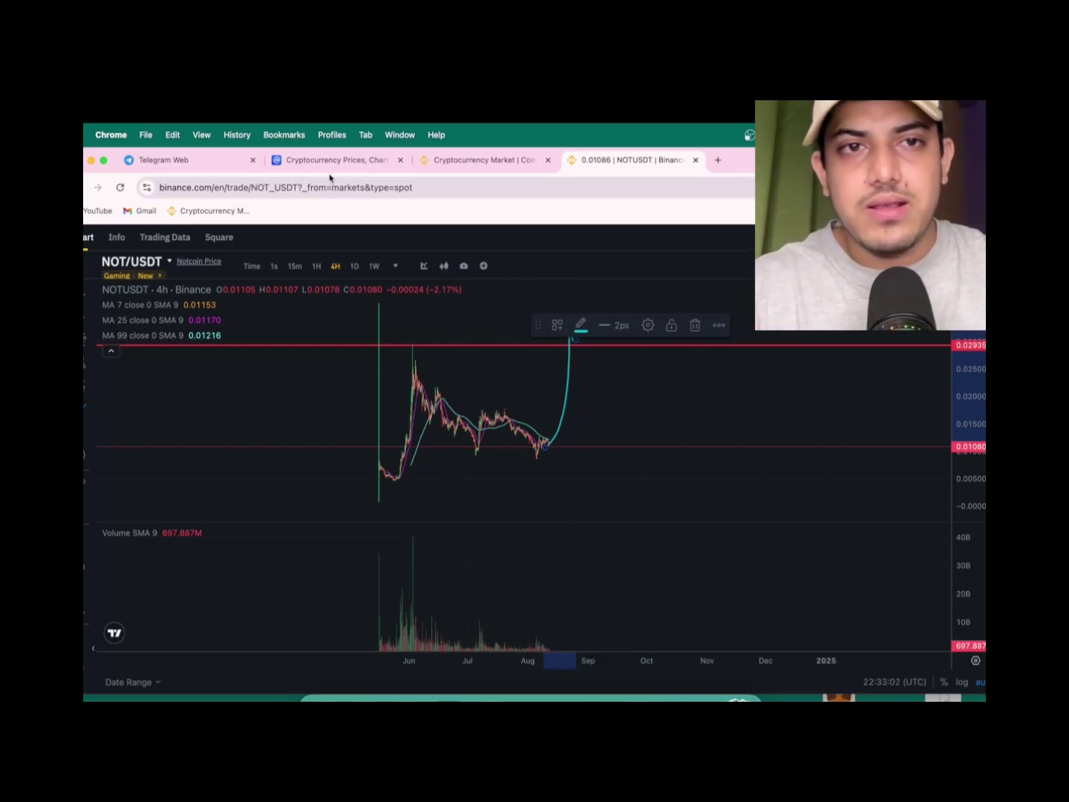
left_click(498, 166)
scroll(687, 507, "up", 5)
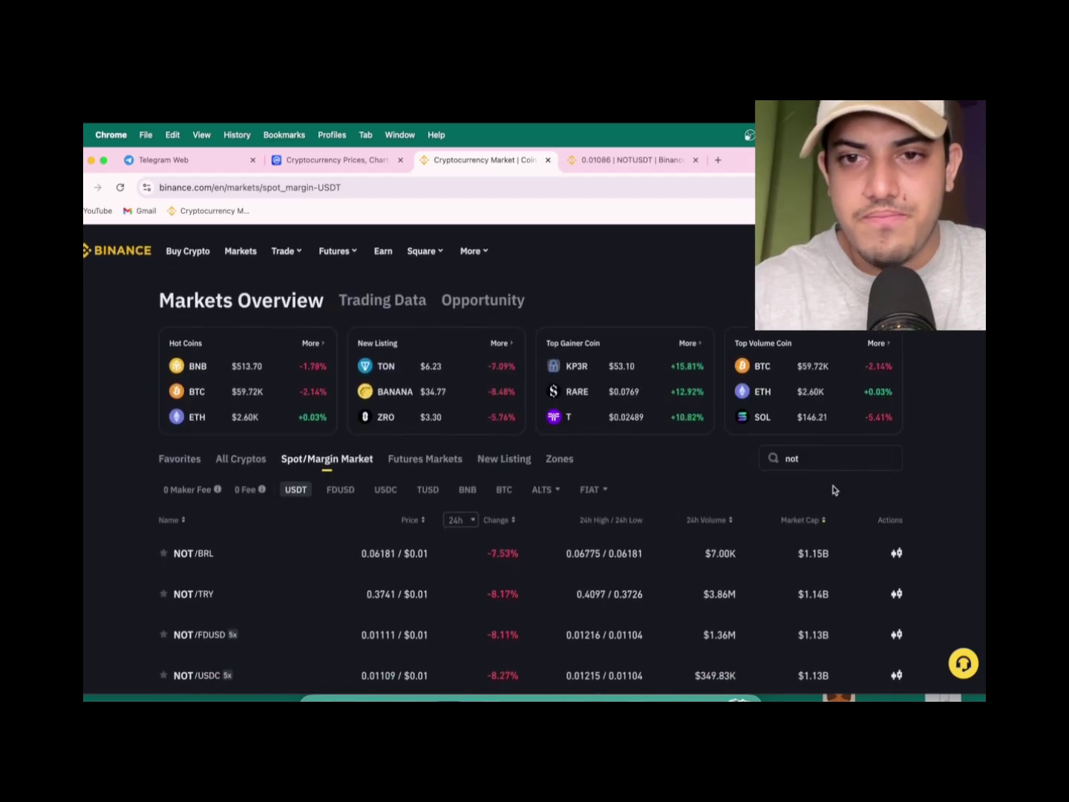
- Search the markets list for gmt and open the GMT/USDT trading page
left_click(809, 455)
key("BackSpace")
key("BackSpace")
key("BackSpace")
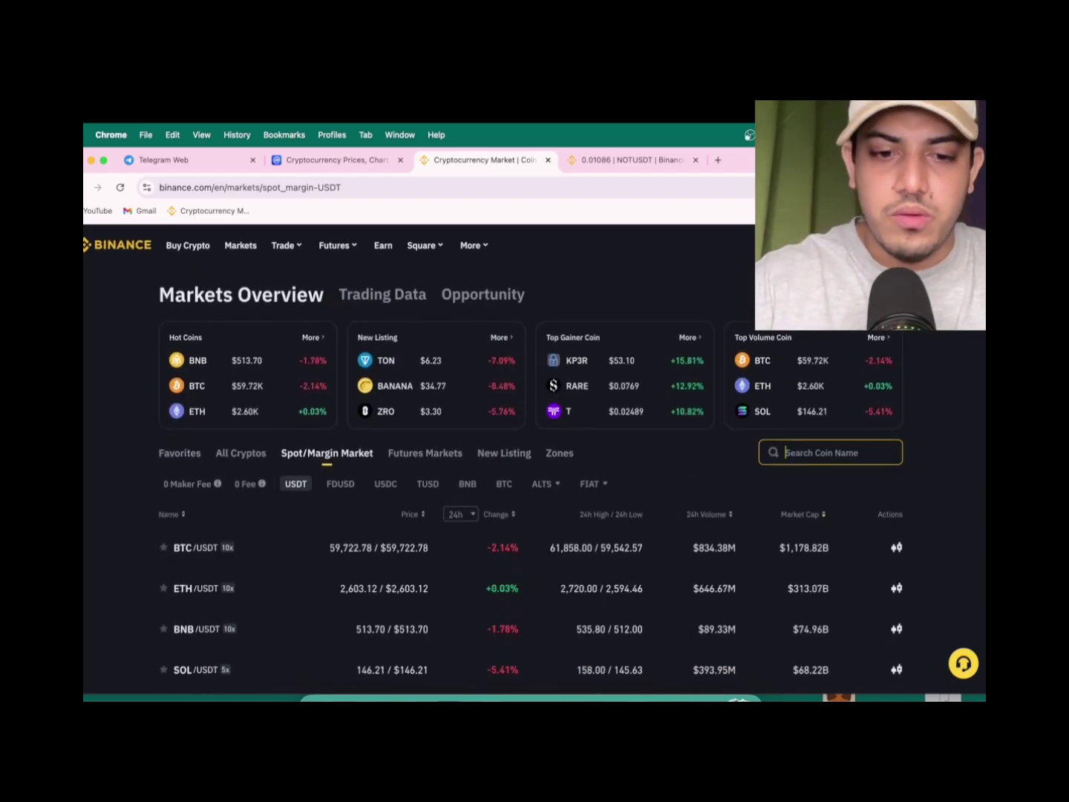
type("gmt")
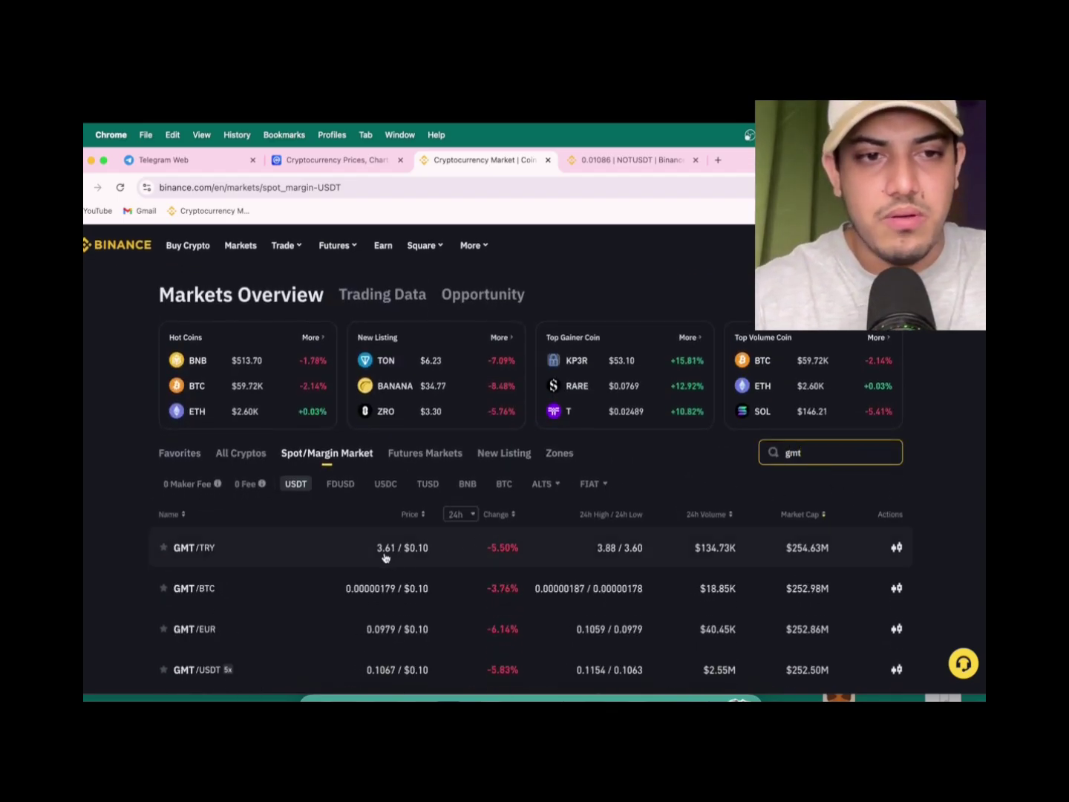
scroll(385, 555, "down", 3)
left_click(271, 510)
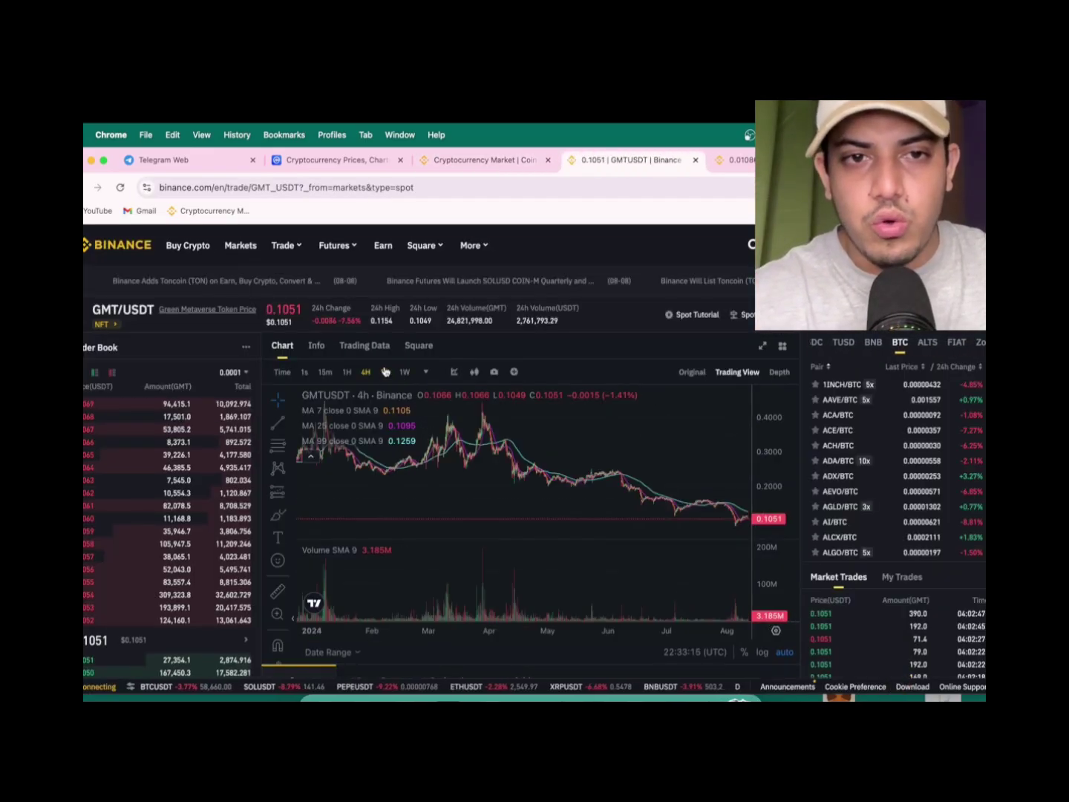
- View GMT/USDT on an expanded daily chart back to 2022, then return to NOT/USDT
left_click(384, 371)
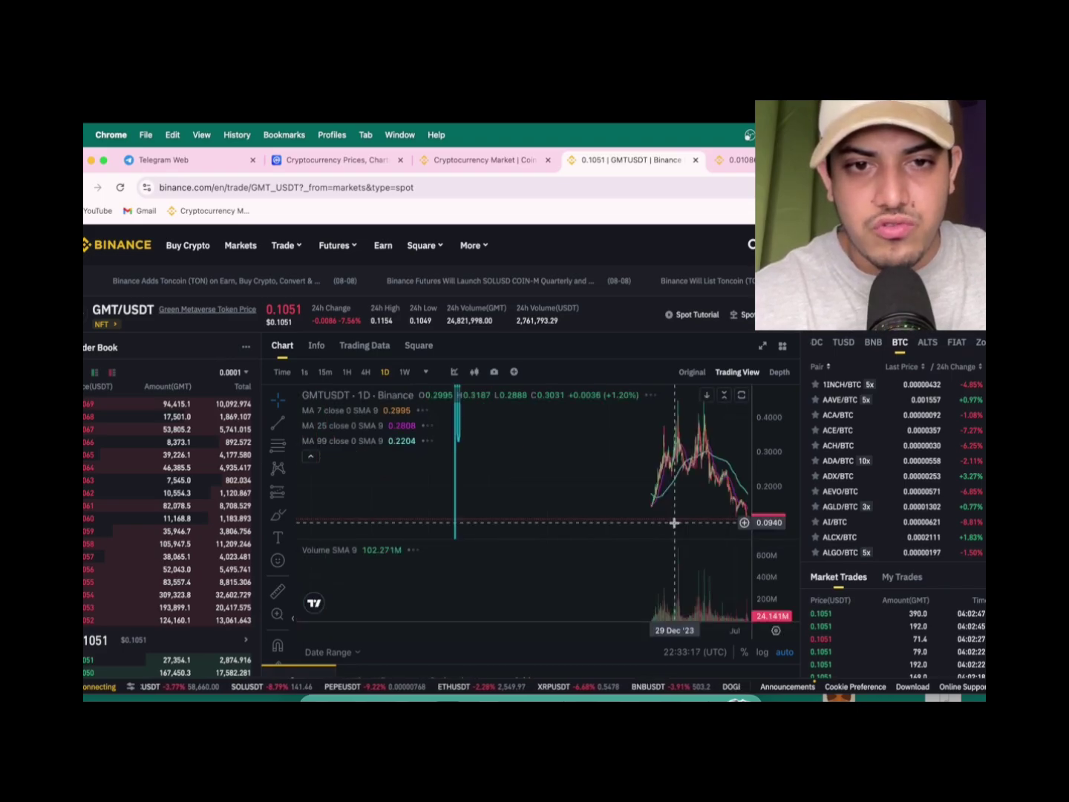
scroll(673, 522, "left", 5)
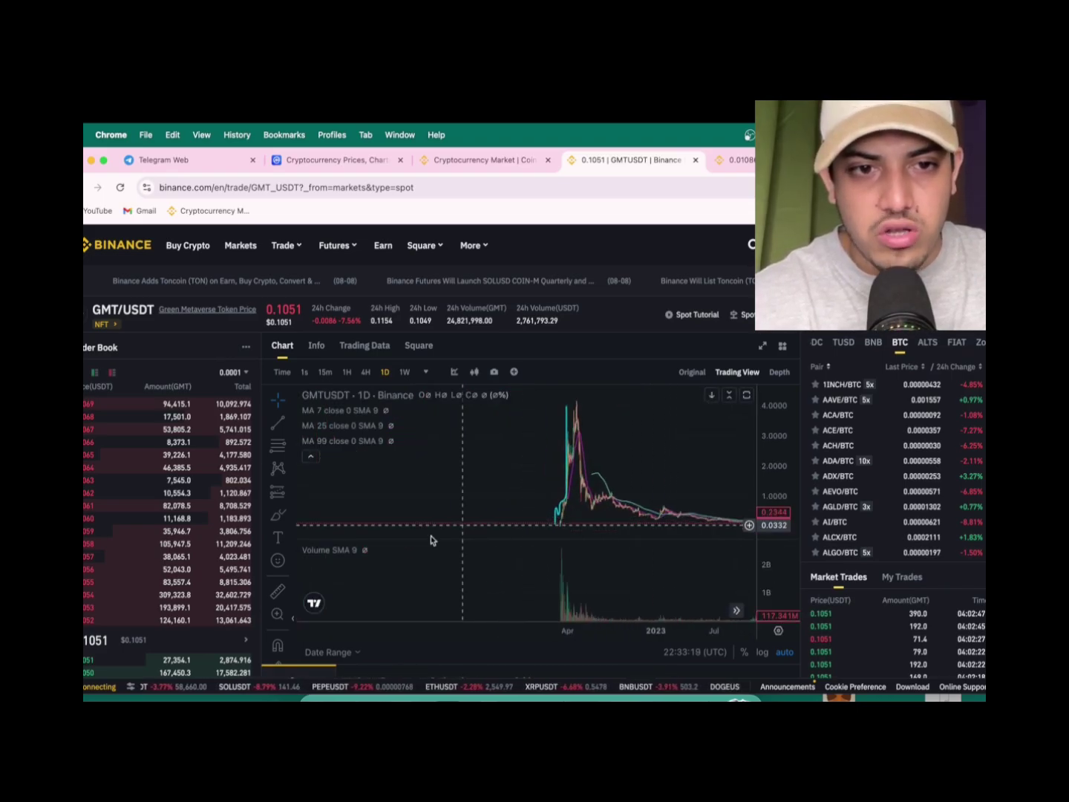
left_click(762, 344)
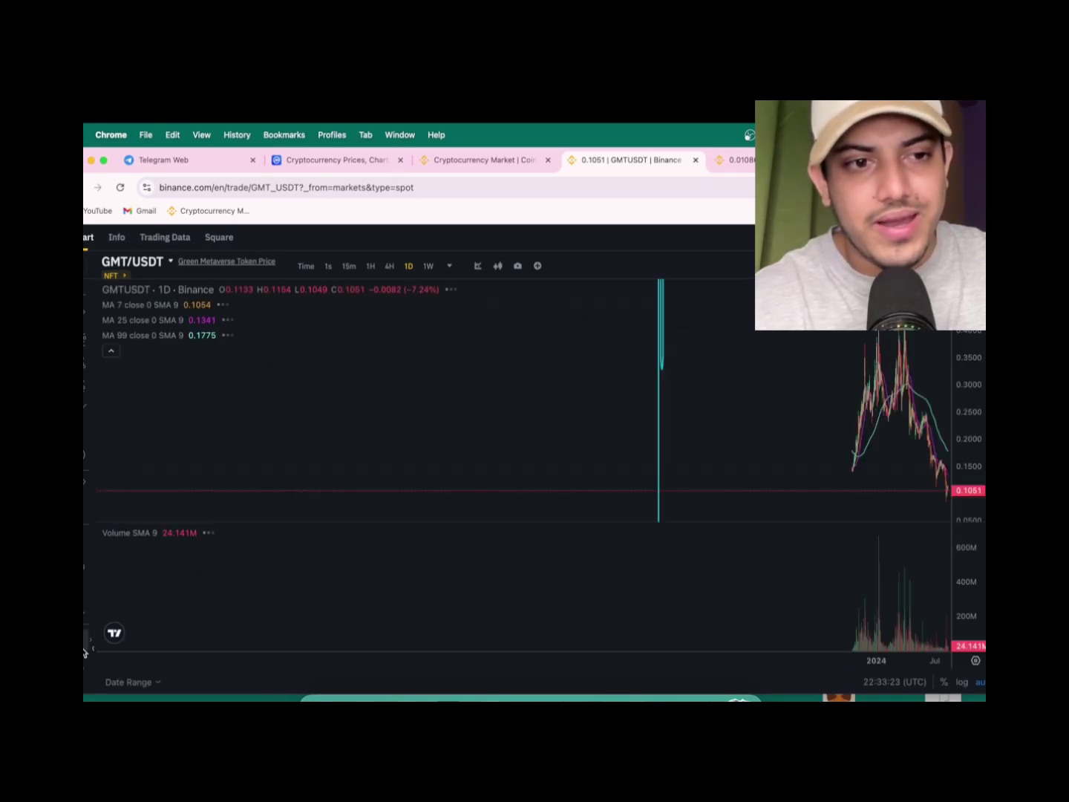
scroll(587, 564, "up", 3)
scroll(587, 564, "up", 2)
scroll(588, 565, "up", 2)
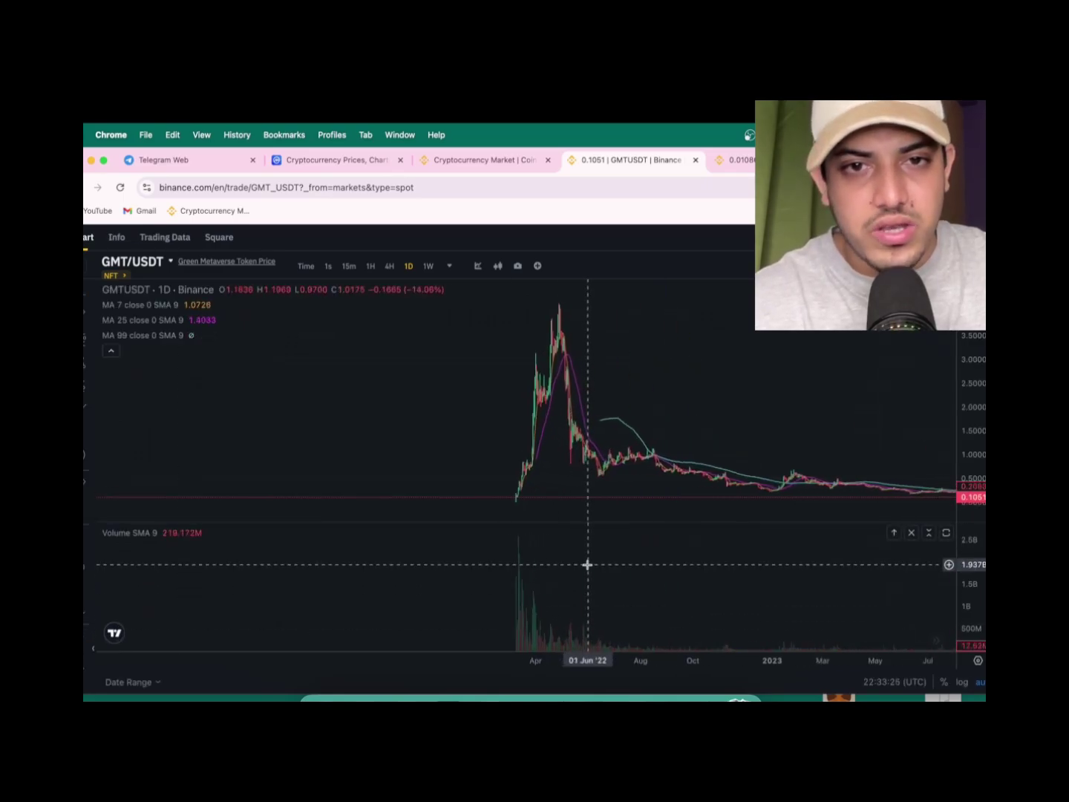
scroll(587, 565, "up", 2)
scroll(587, 564, "up", 1)
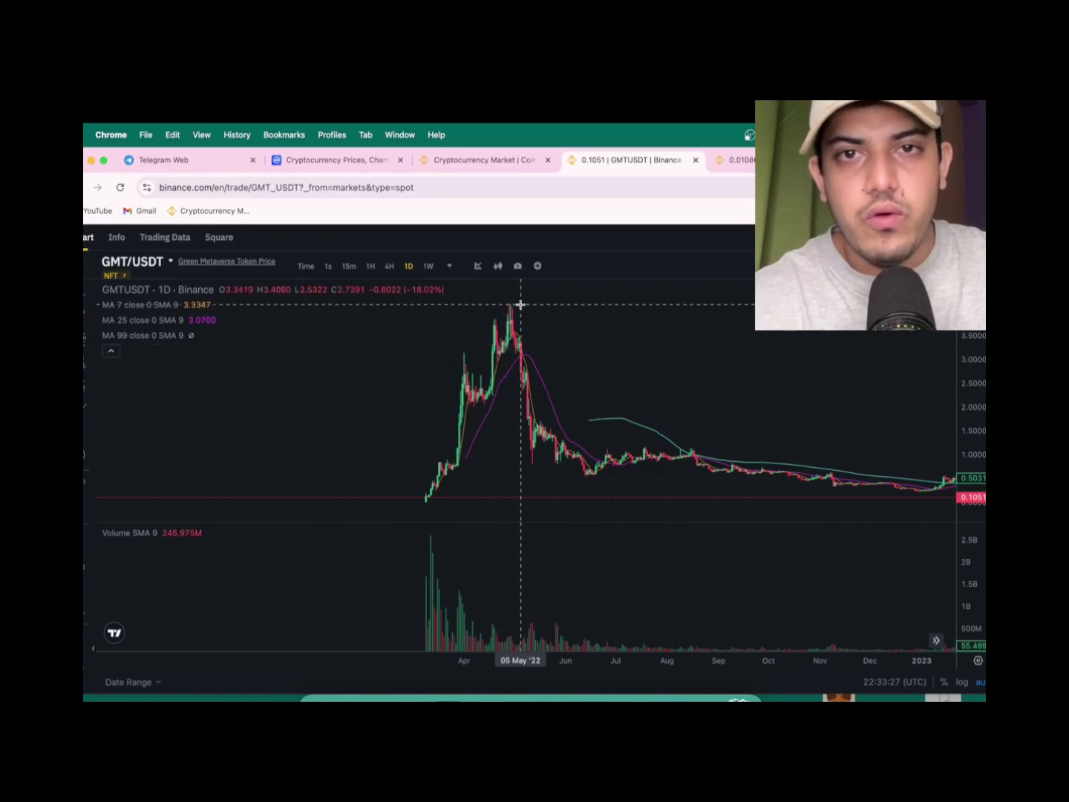
left_click(725, 160)
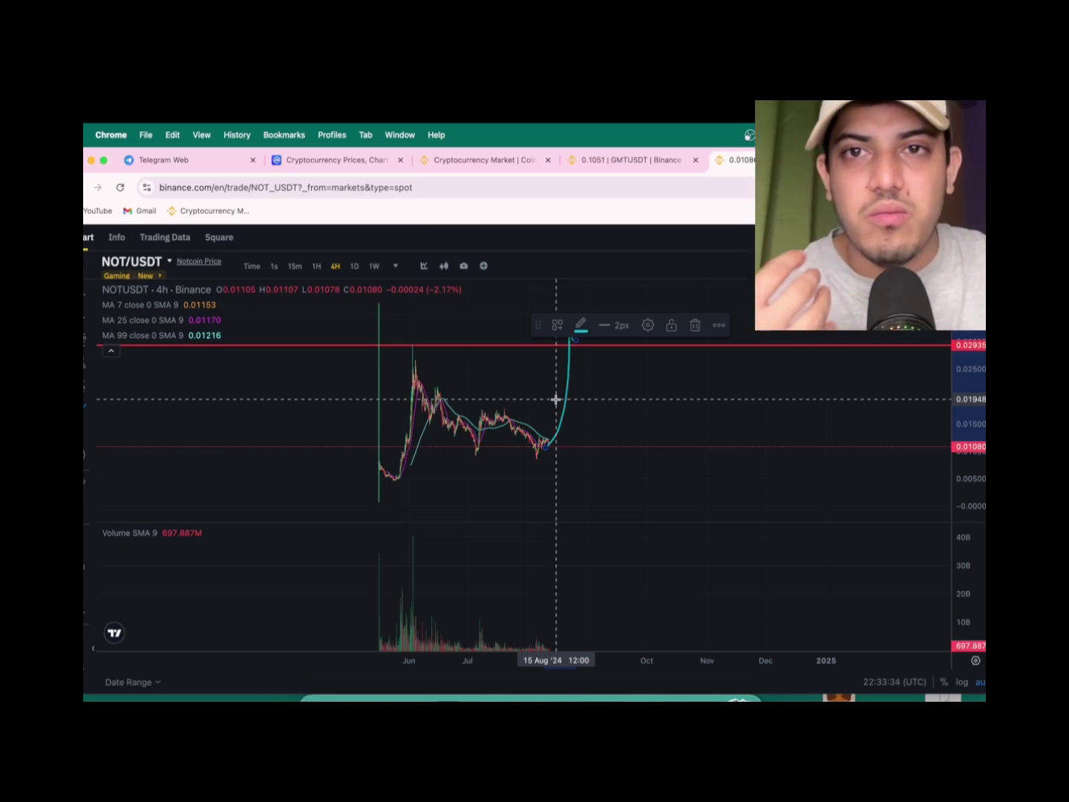
- Open YouTube in a new tab and go to your own channel page
key("super+t")
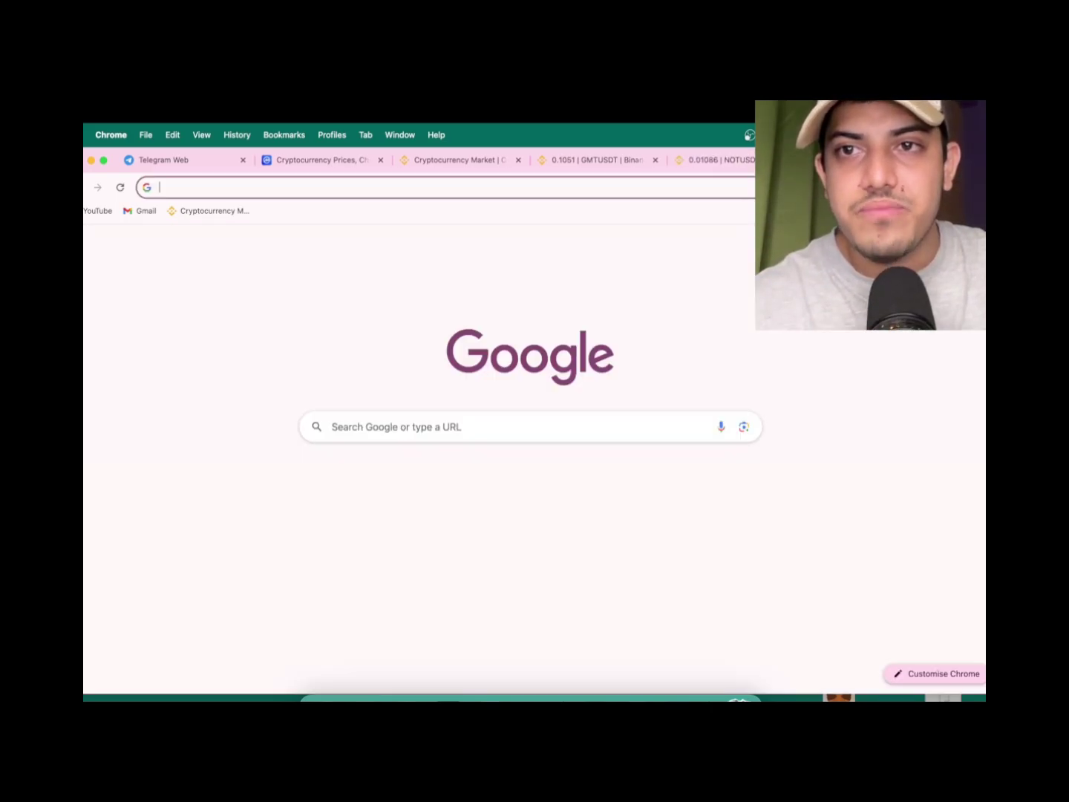
left_click(393, 485)
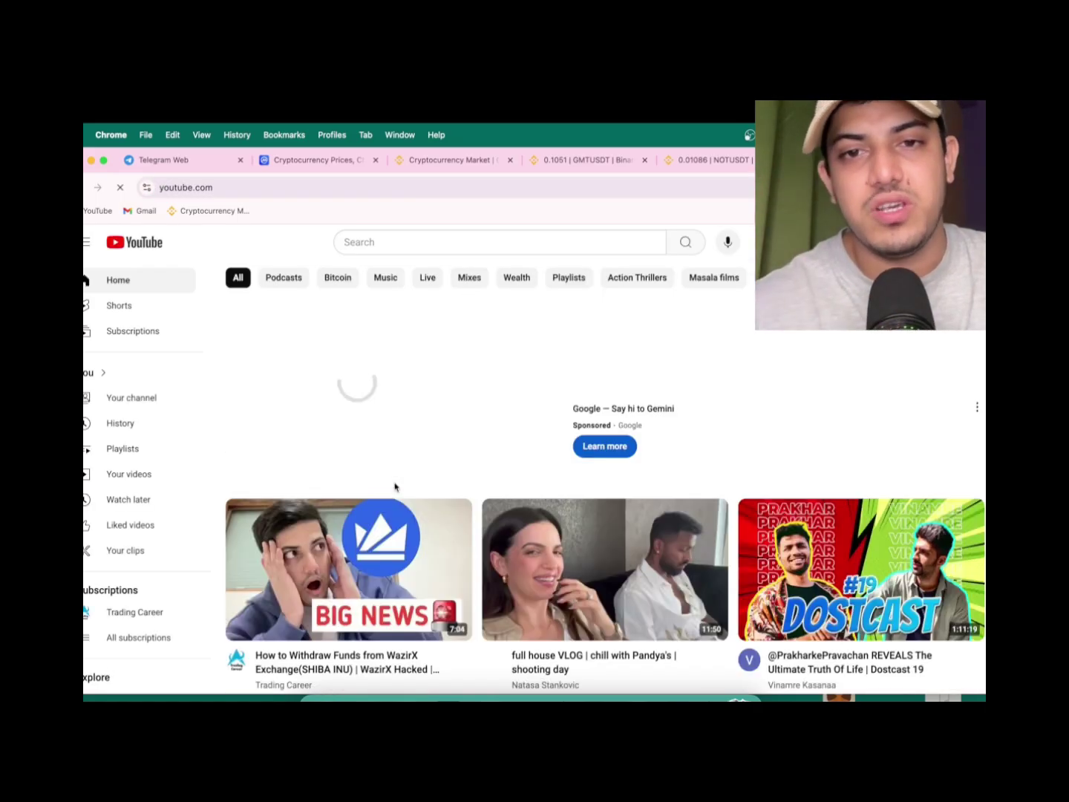
left_click(961, 242)
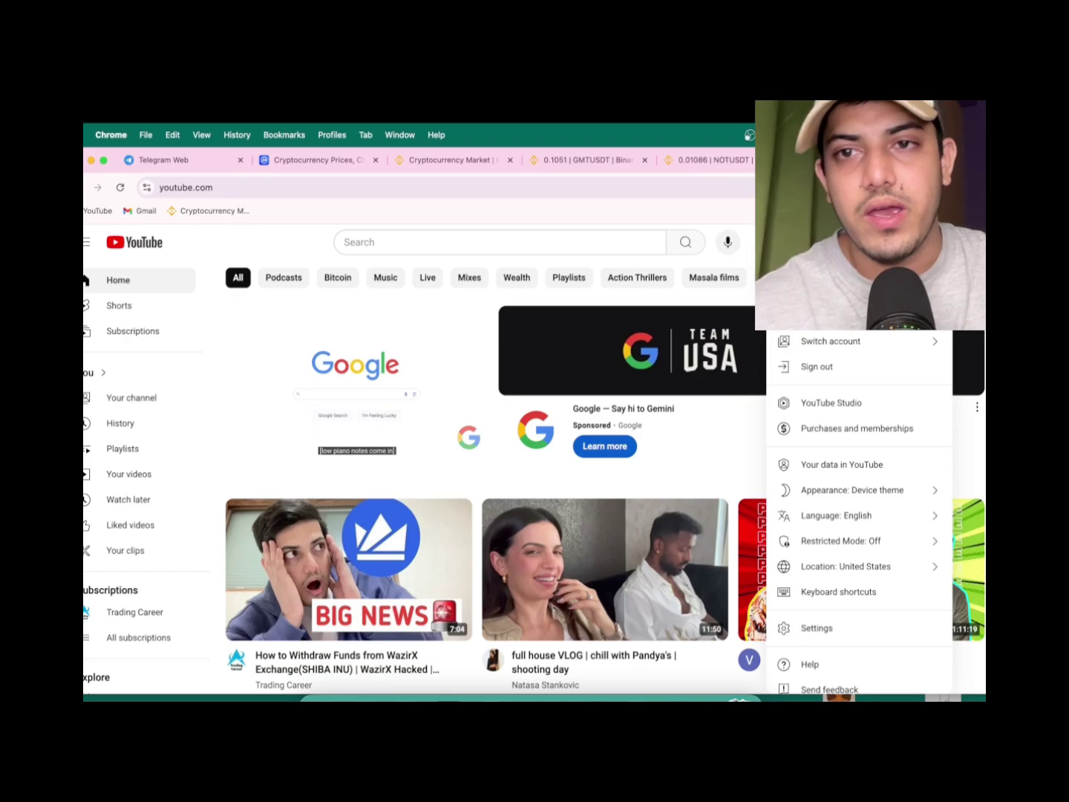
left_click(827, 288)
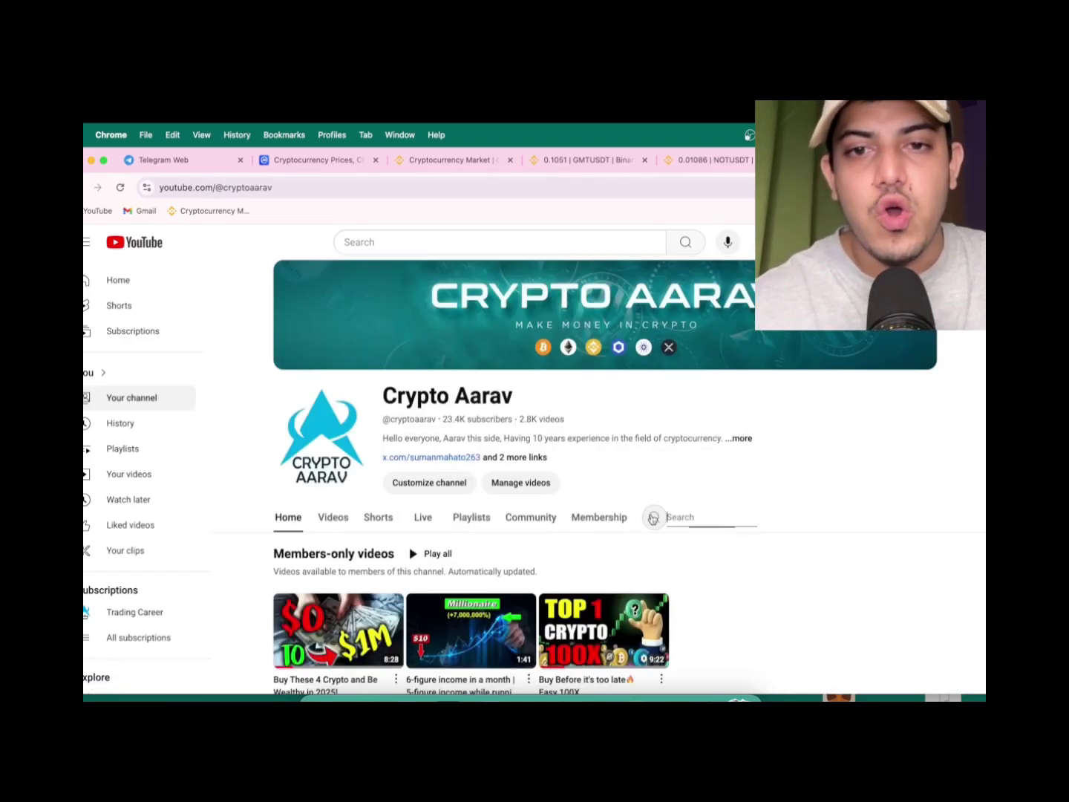
- Search the channel's videos for gmt, then close the YouTube tab
left_click(334, 518)
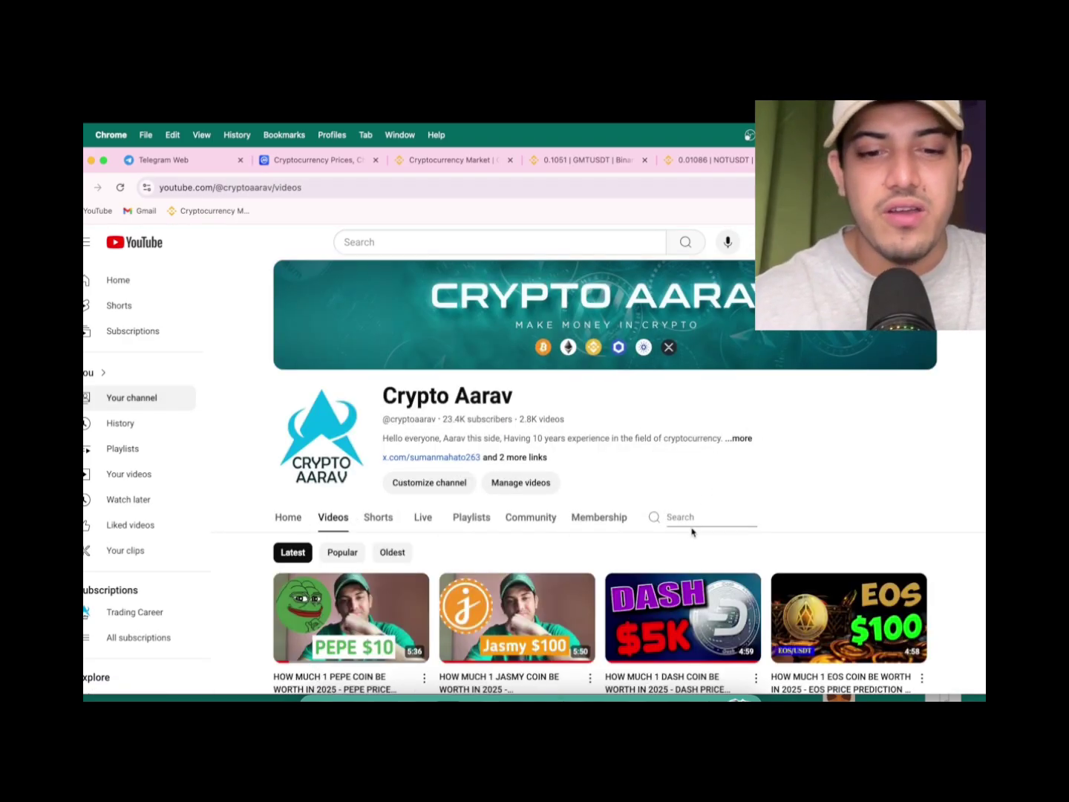
type("g")
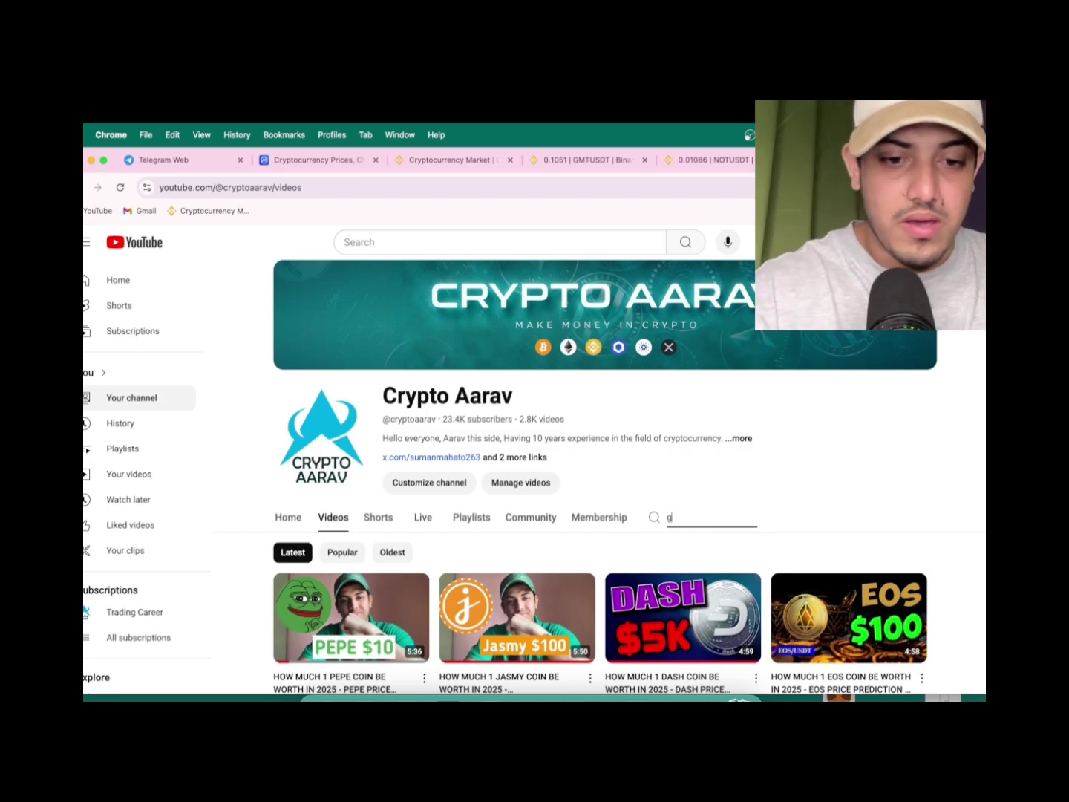
type("mt")
key("Return")
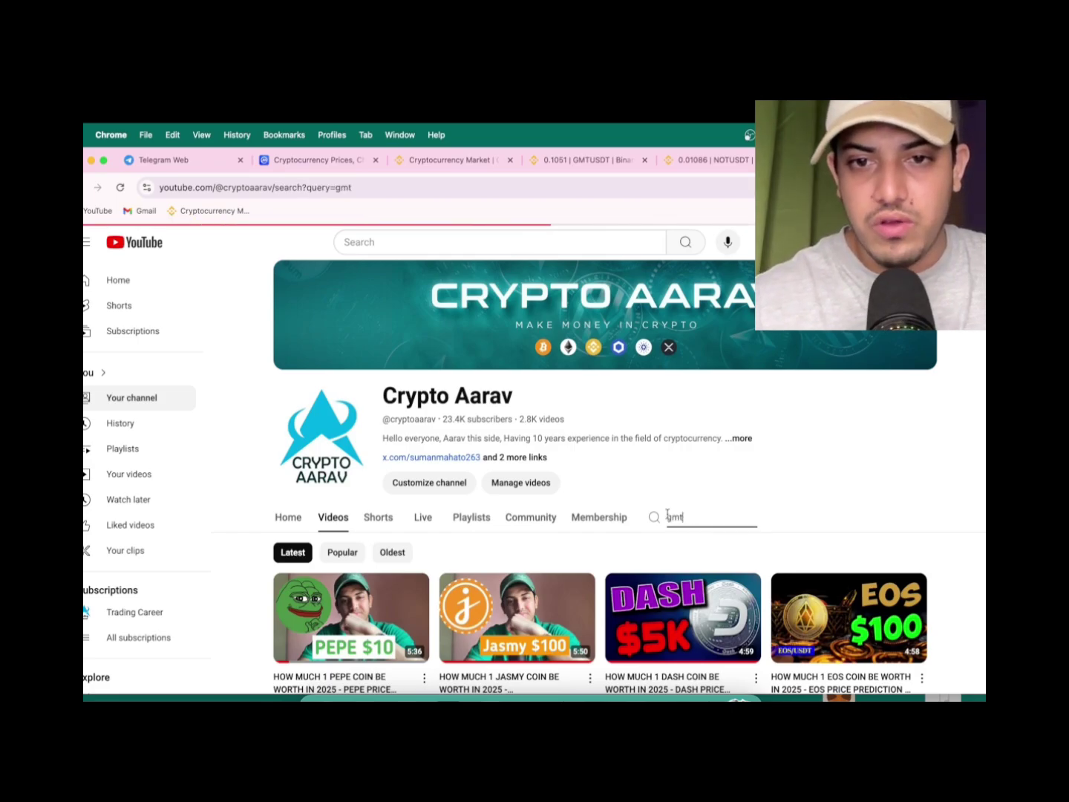
scroll(653, 638, "down", 5)
scroll(653, 637, "down", 3)
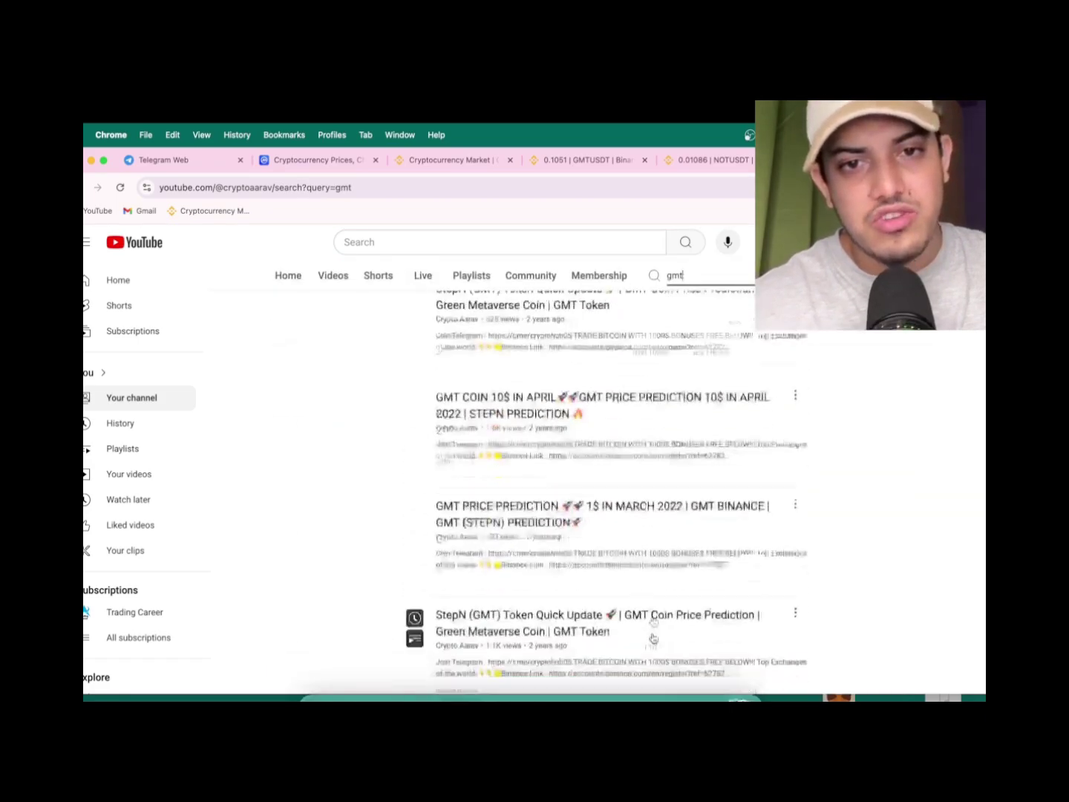
scroll(653, 637, "down", 3)
scroll(653, 637, "down", 3)
scroll(653, 638, "down", 3)
scroll(653, 638, "down", 3)
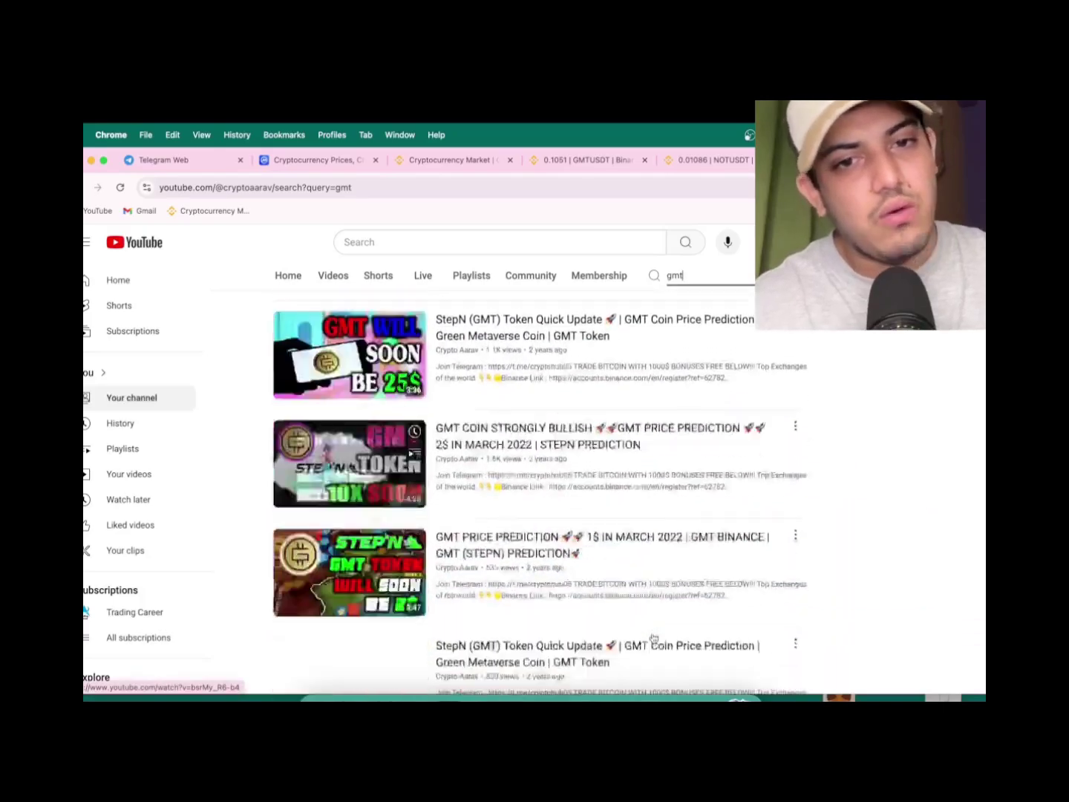
scroll(653, 638, "down", 3)
scroll(653, 638, "down", 3)
scroll(653, 638, "down", 3)
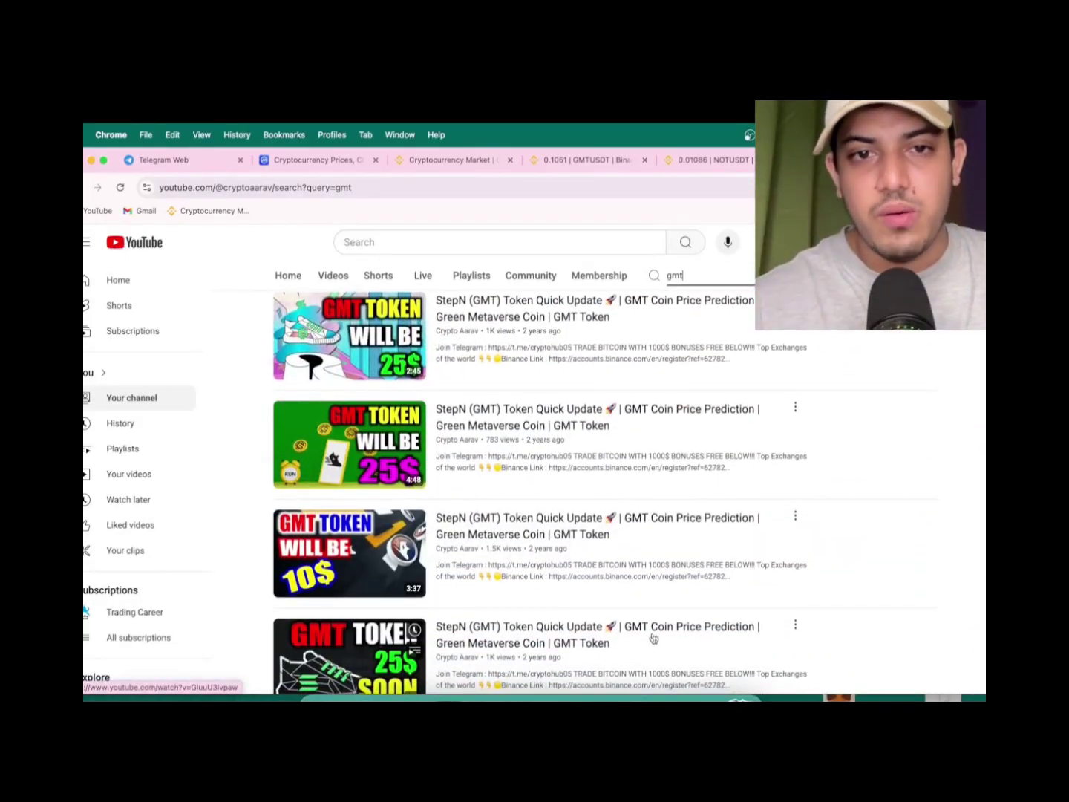
scroll(653, 638, "down", 3)
scroll(652, 637, "down", 3)
scroll(653, 638, "down", 3)
scroll(653, 638, "down", 3)
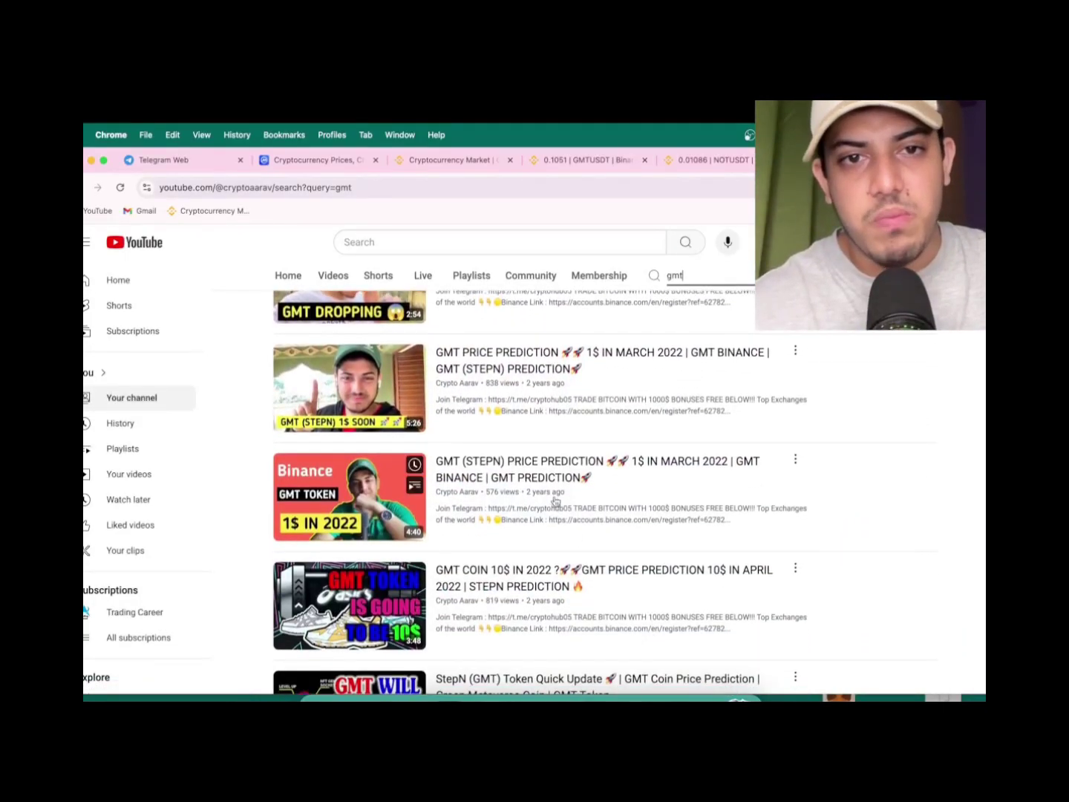
scroll(520, 473, "down", 2)
scroll(521, 518, "down", 3)
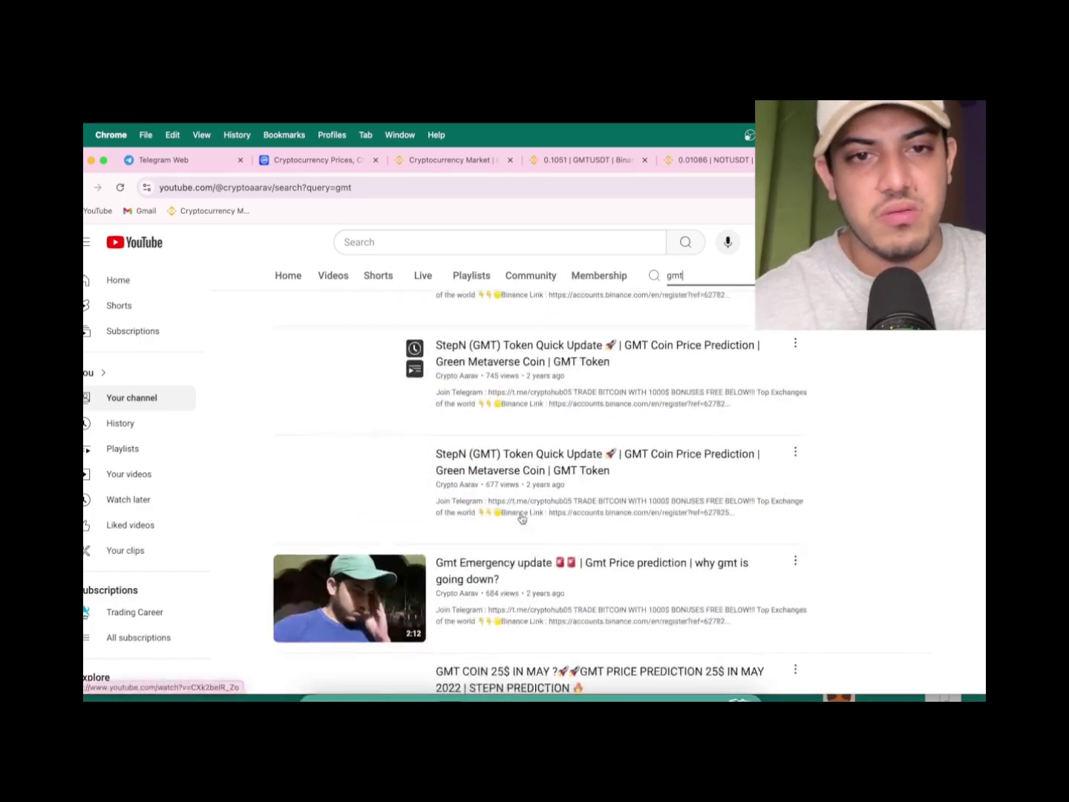
scroll(521, 518, "down", 2)
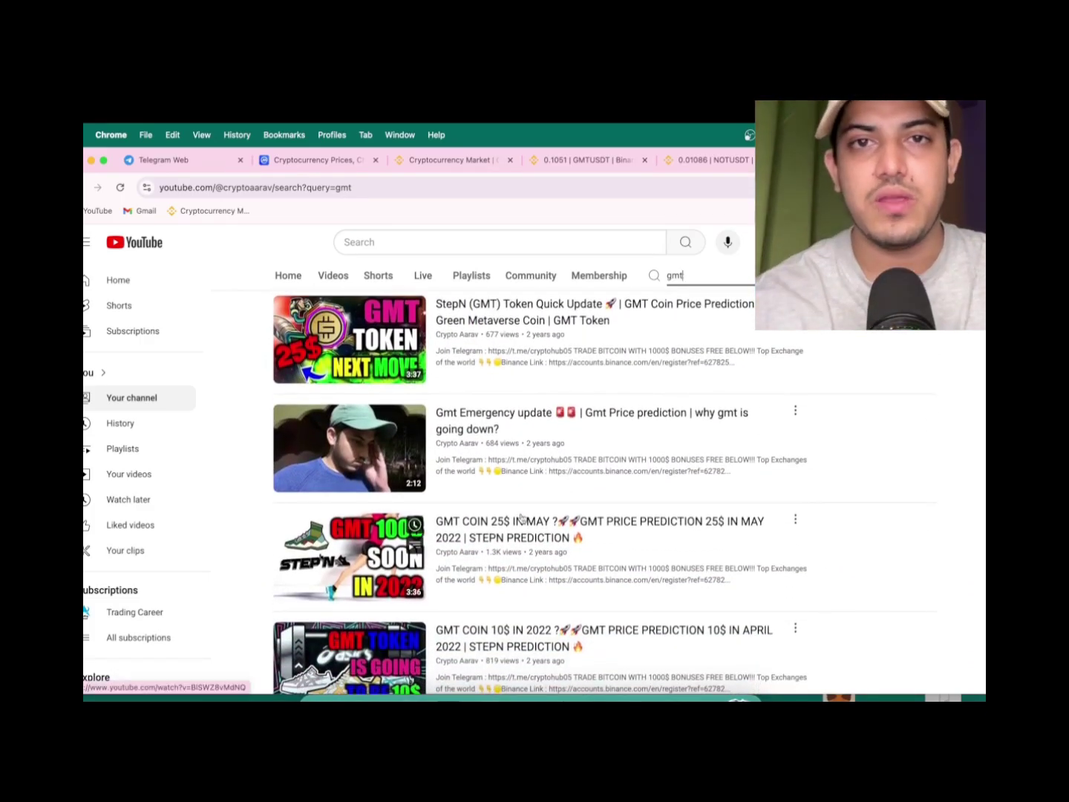
key("super+w")
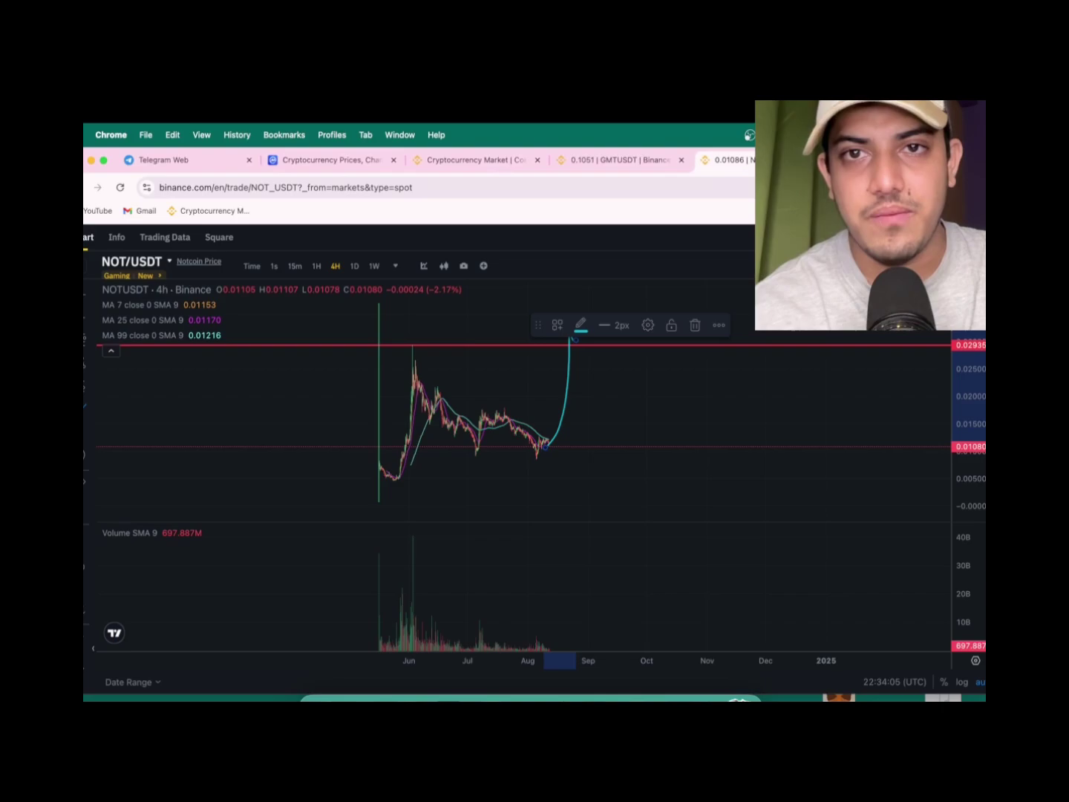
- Delete the old curve and brush a new one from the latest candles to the red line
left_click(695, 322)
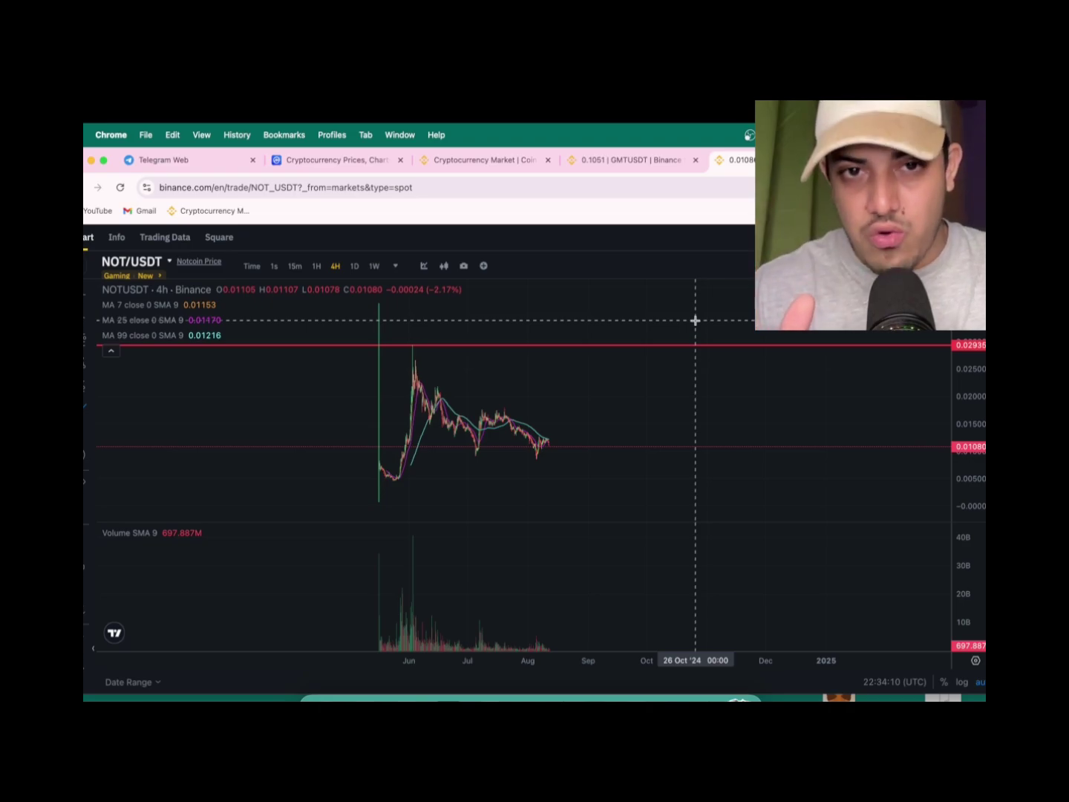
left_click(545, 444)
left_click_drag(545, 443, 573, 344)
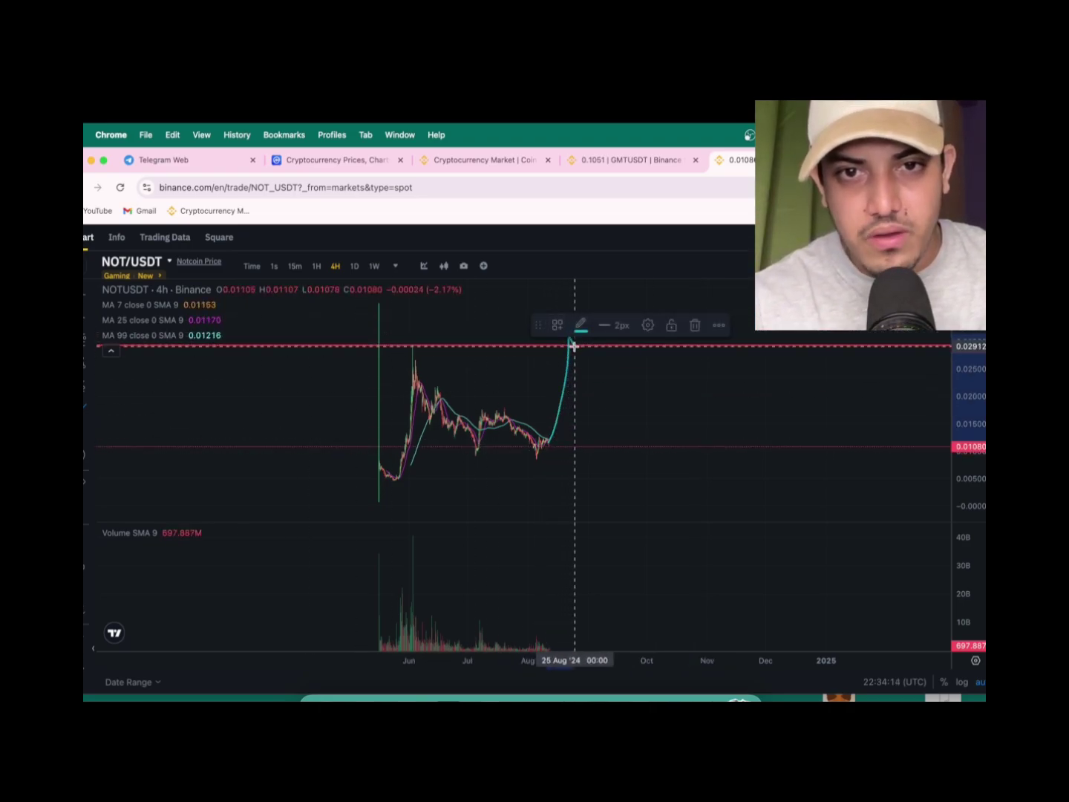
scroll(574, 345, "right", 5)
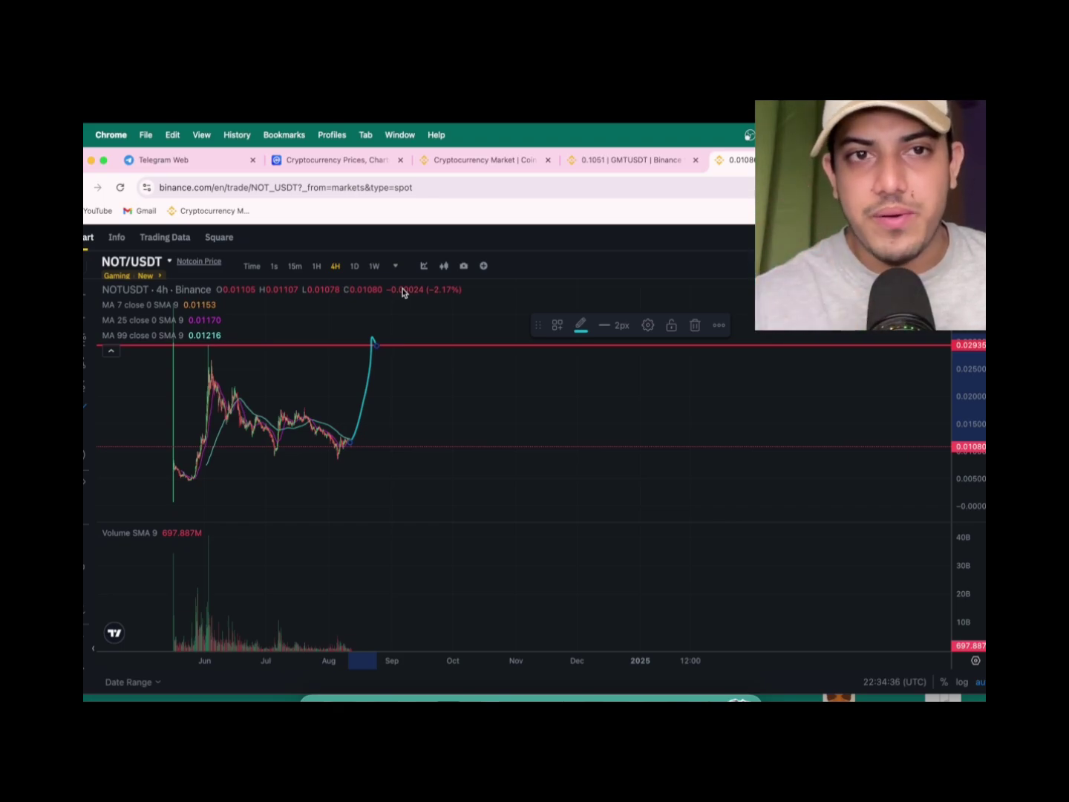
- Check the Telegram signal and clear the old GMT search in Markets to find ARKM
left_click(476, 159)
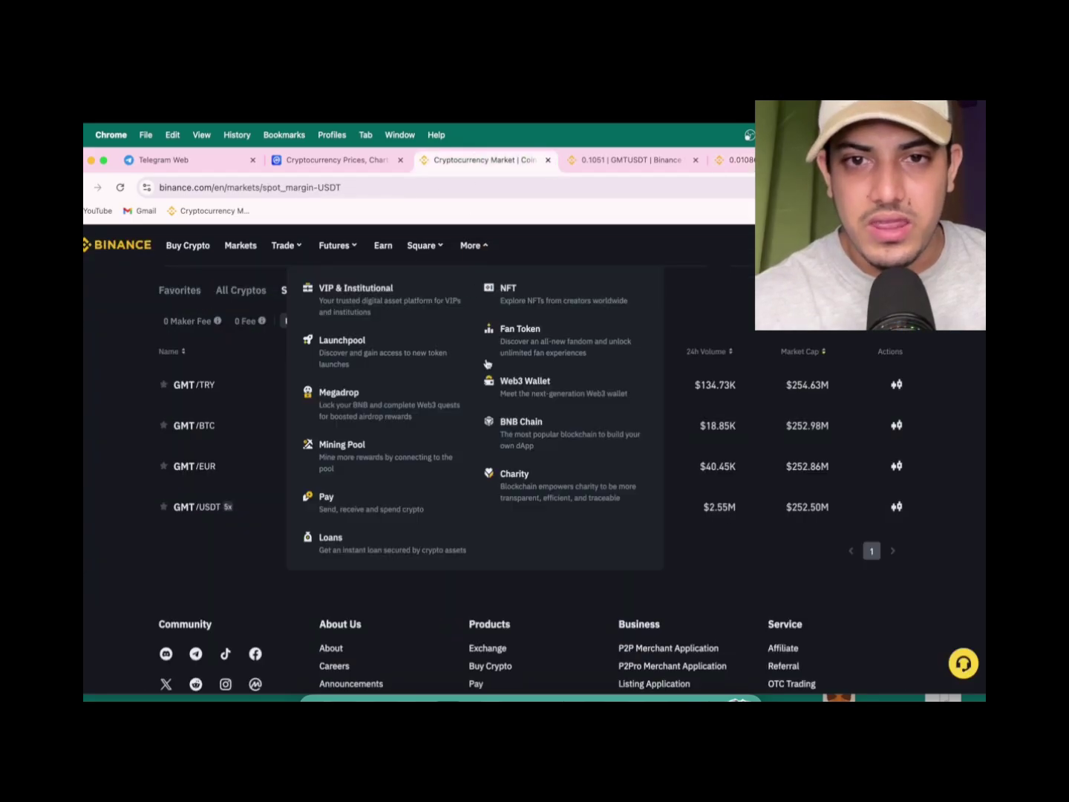
scroll(655, 497, "up", 3)
scroll(534, 354, "down", 1)
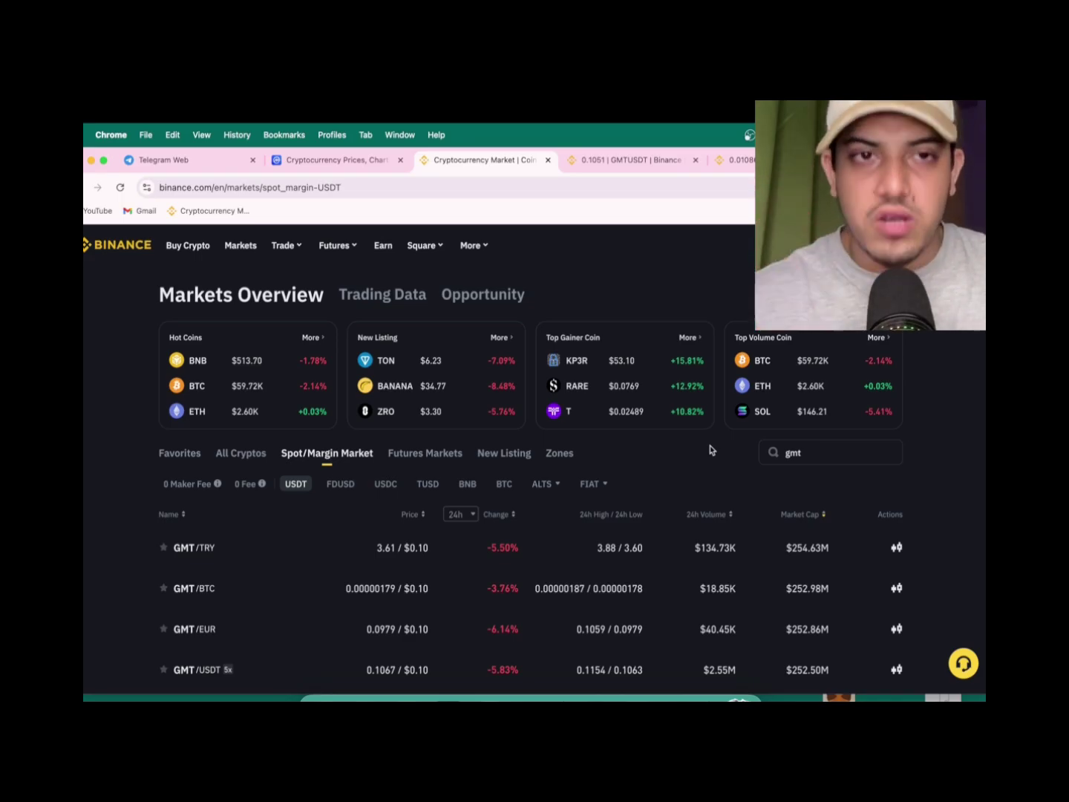
left_click(198, 164)
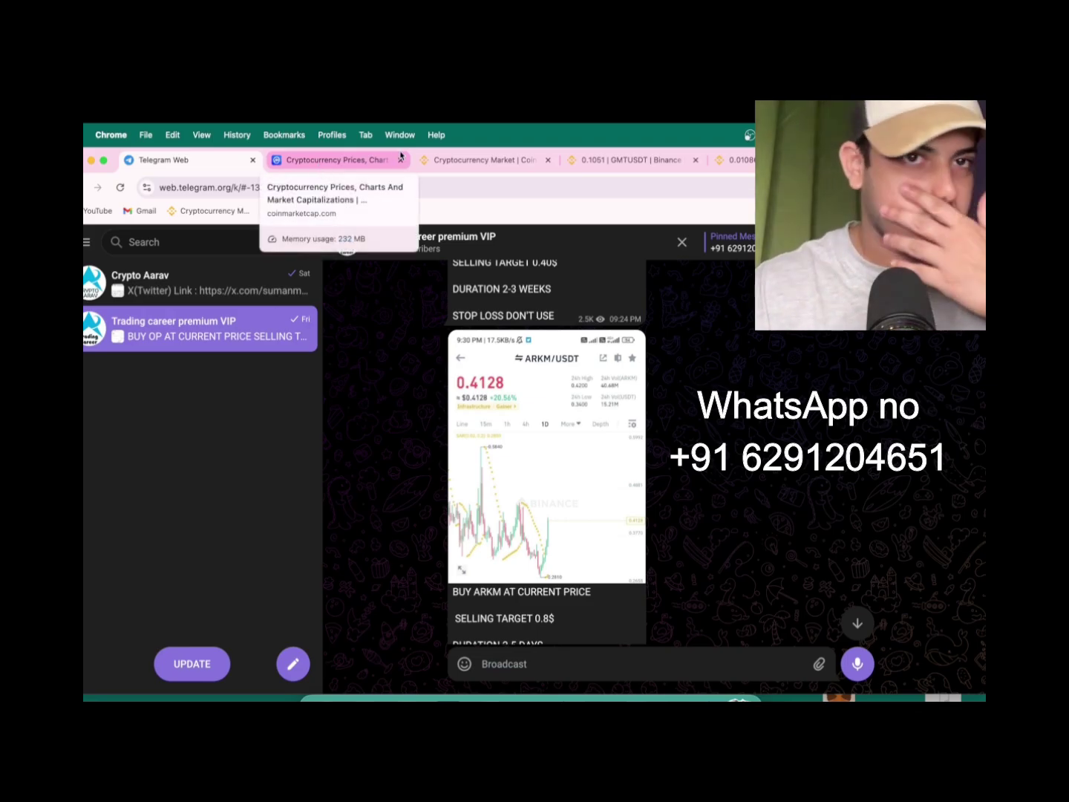
left_click(467, 161)
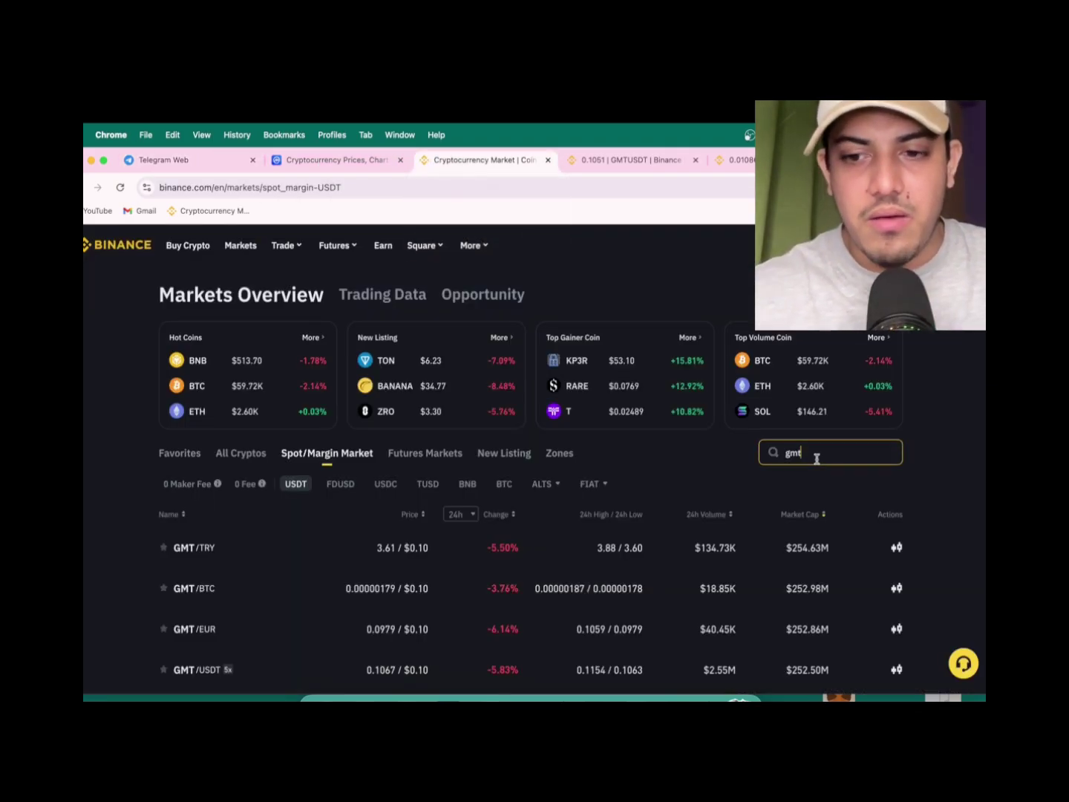
key("BackSpace")
type("a")
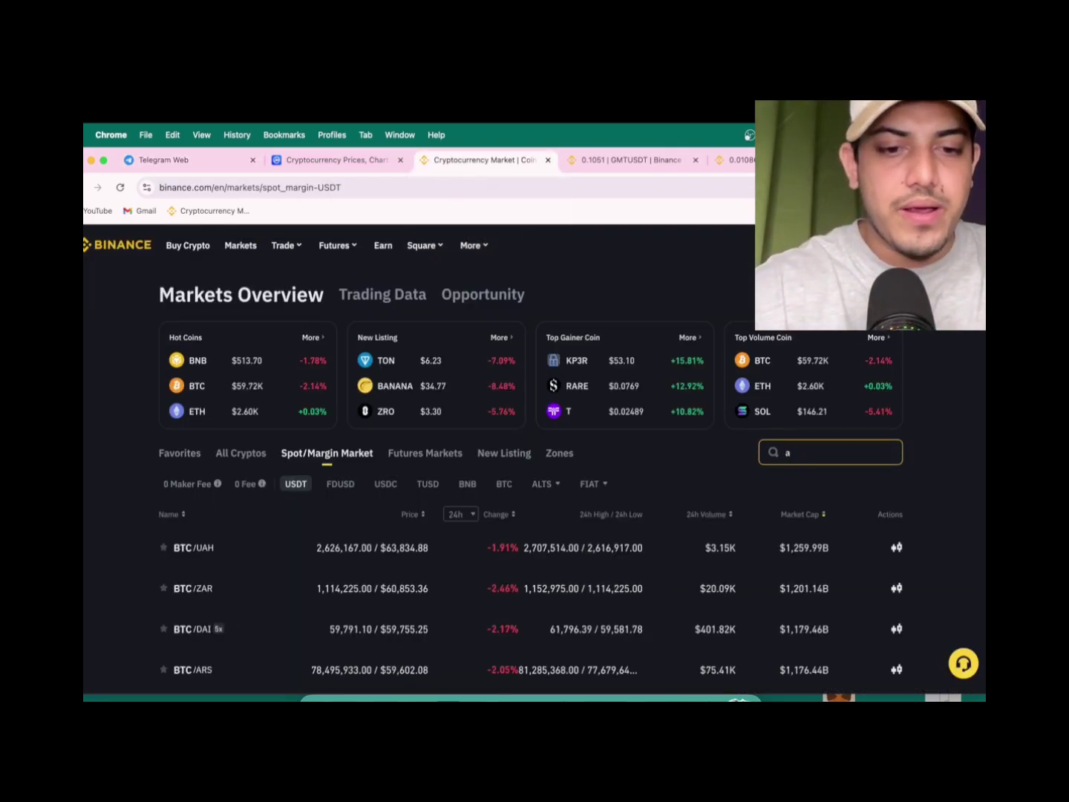
type("rkm")
scroll(667, 496, "down", 3)
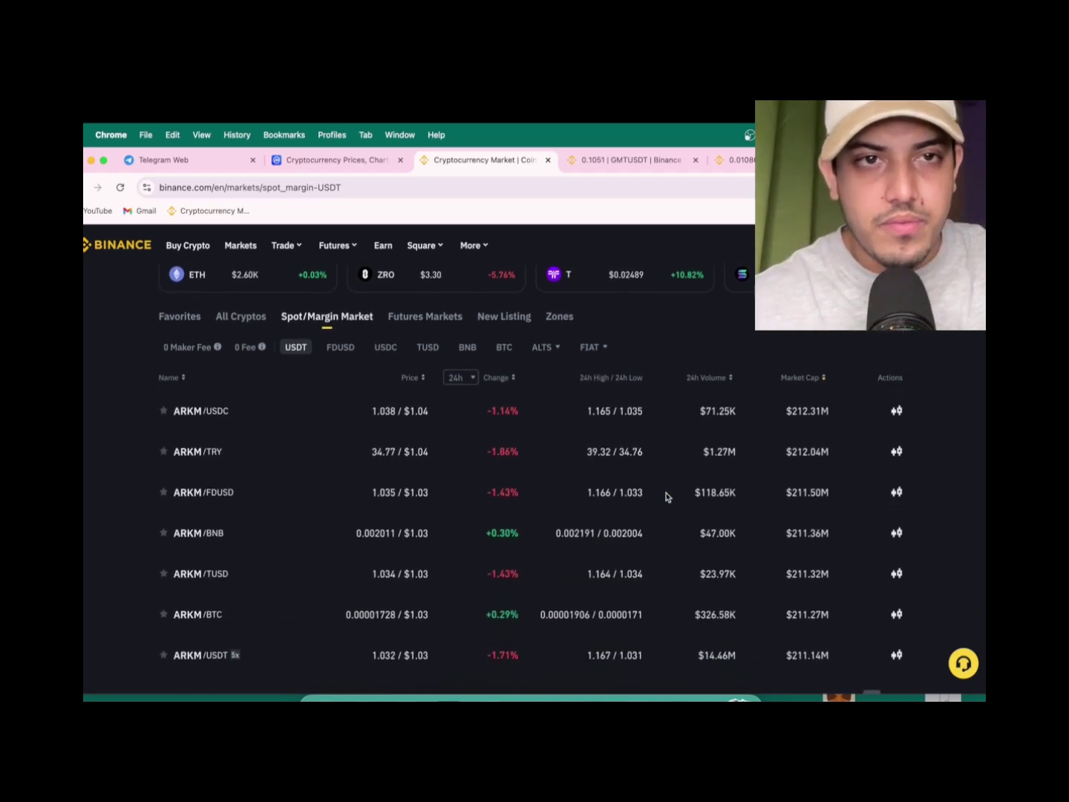
- Compare the ARKM pairs with the channel's signal, then go back to the NOT/USDT chart
left_click(192, 160)
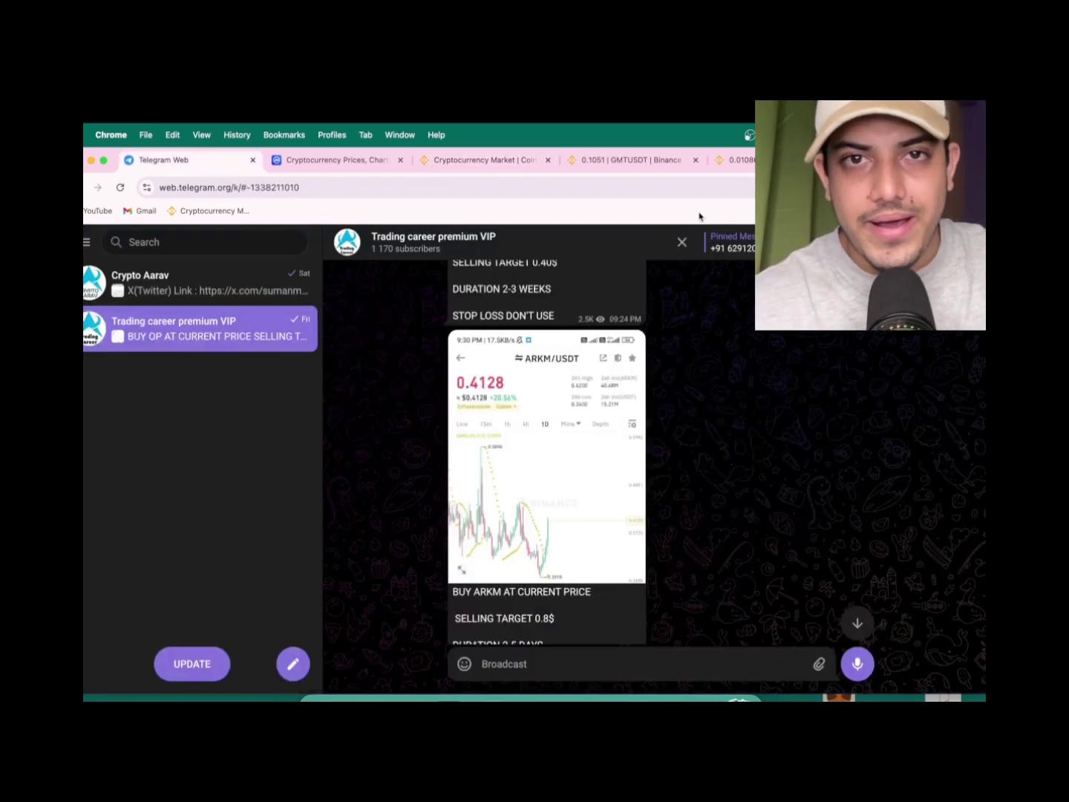
left_click(484, 160)
scroll(329, 518, "down", 1)
scroll(329, 518, "down", 2)
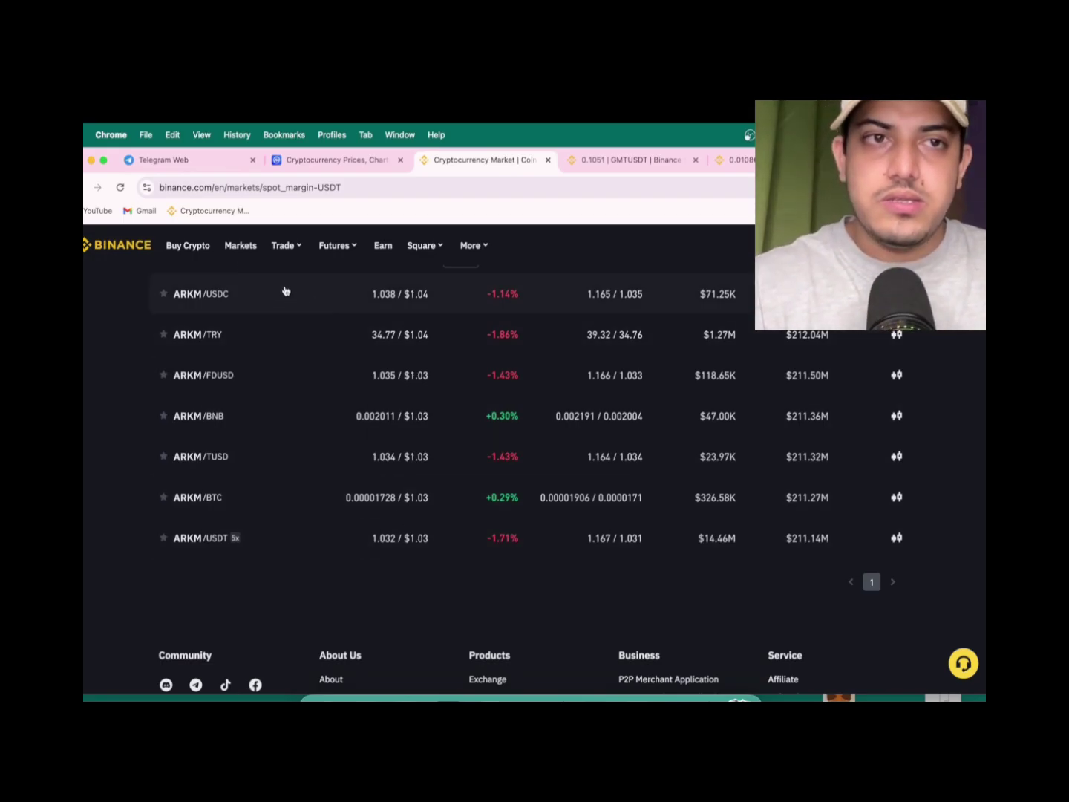
left_click(193, 163)
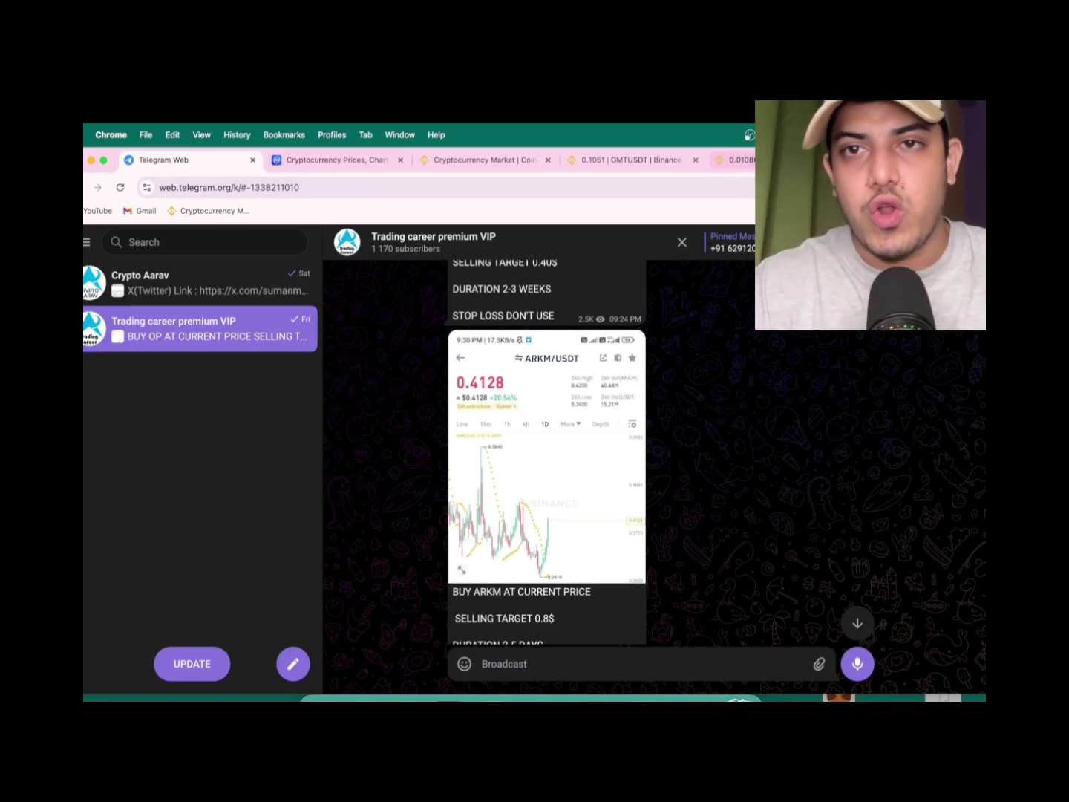
left_click(733, 159)
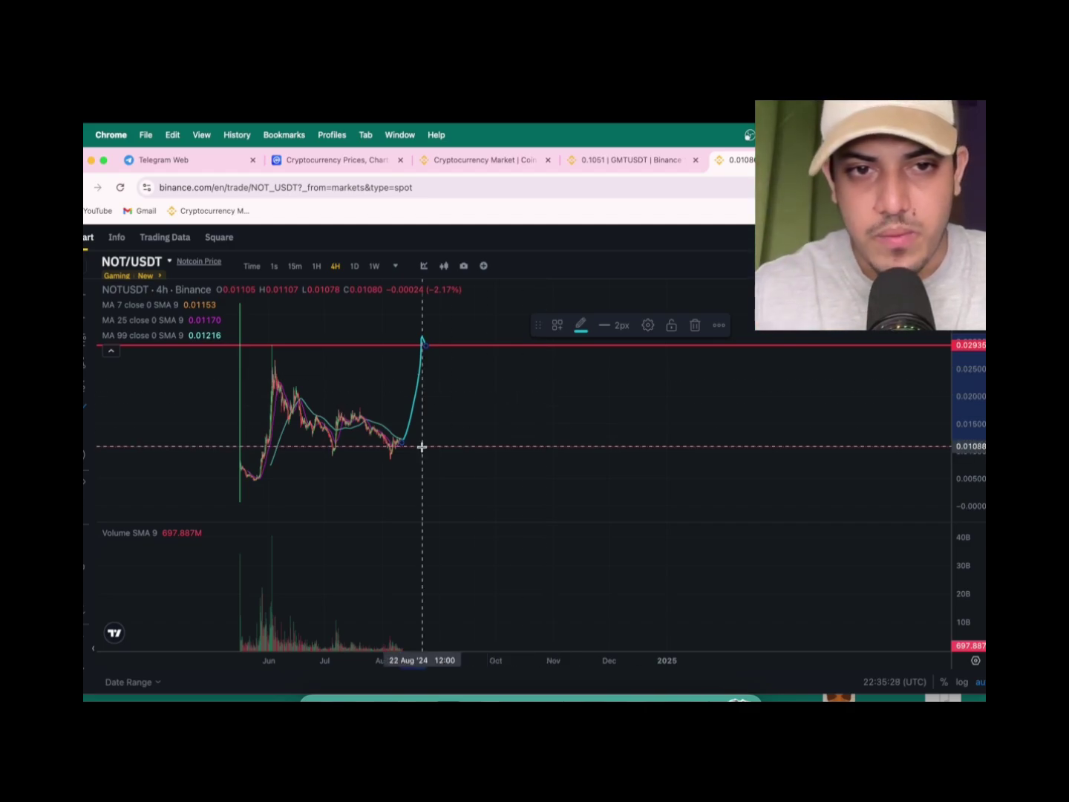
scroll(421, 447, "left", 1)
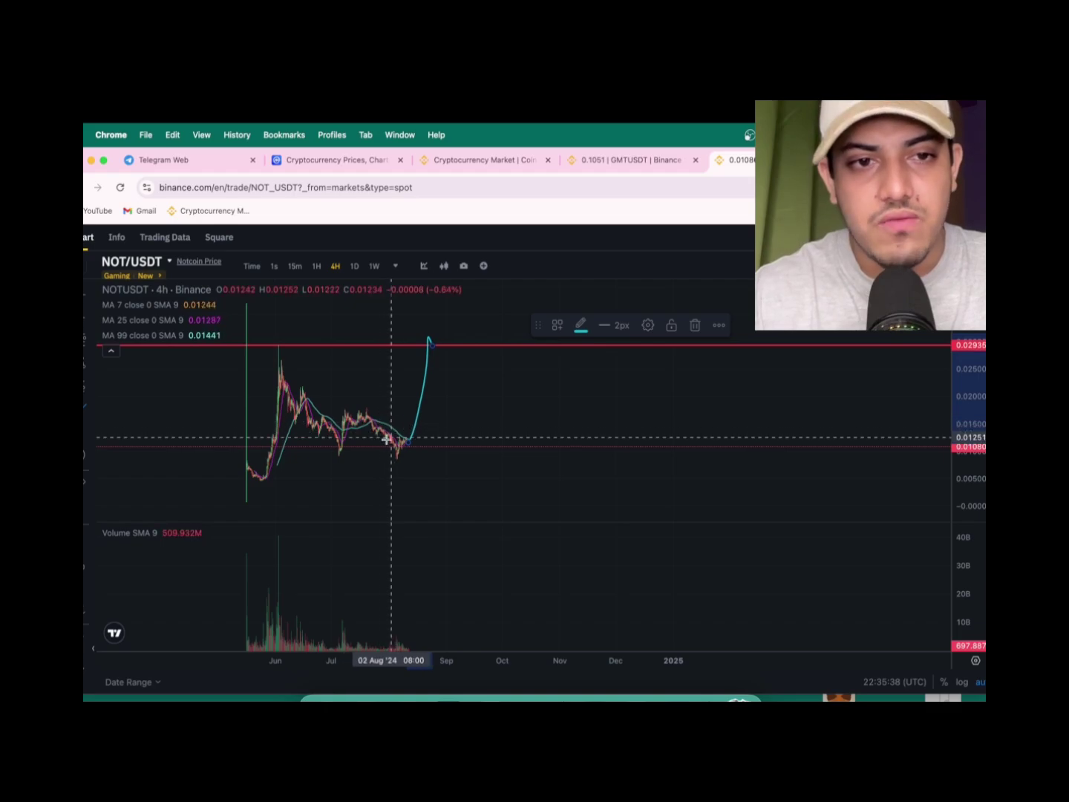
- Place a bottom horizontal line at the June low near 0.00484
left_click(92, 323)
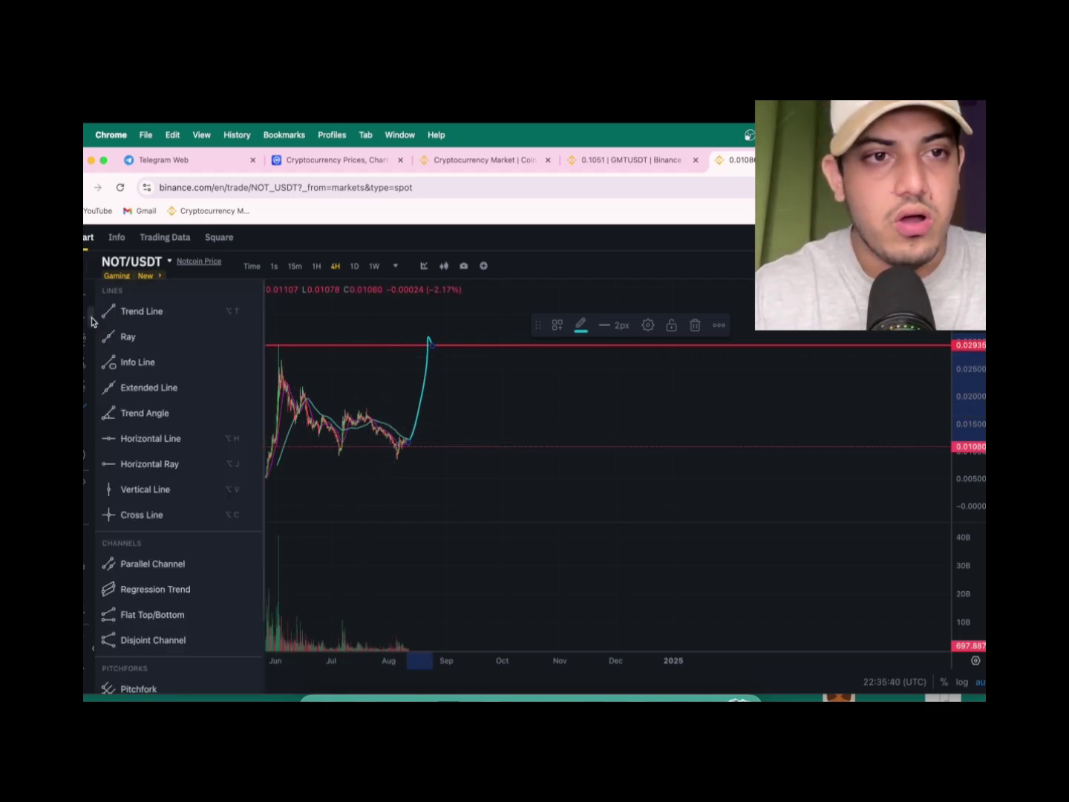
left_click(140, 443)
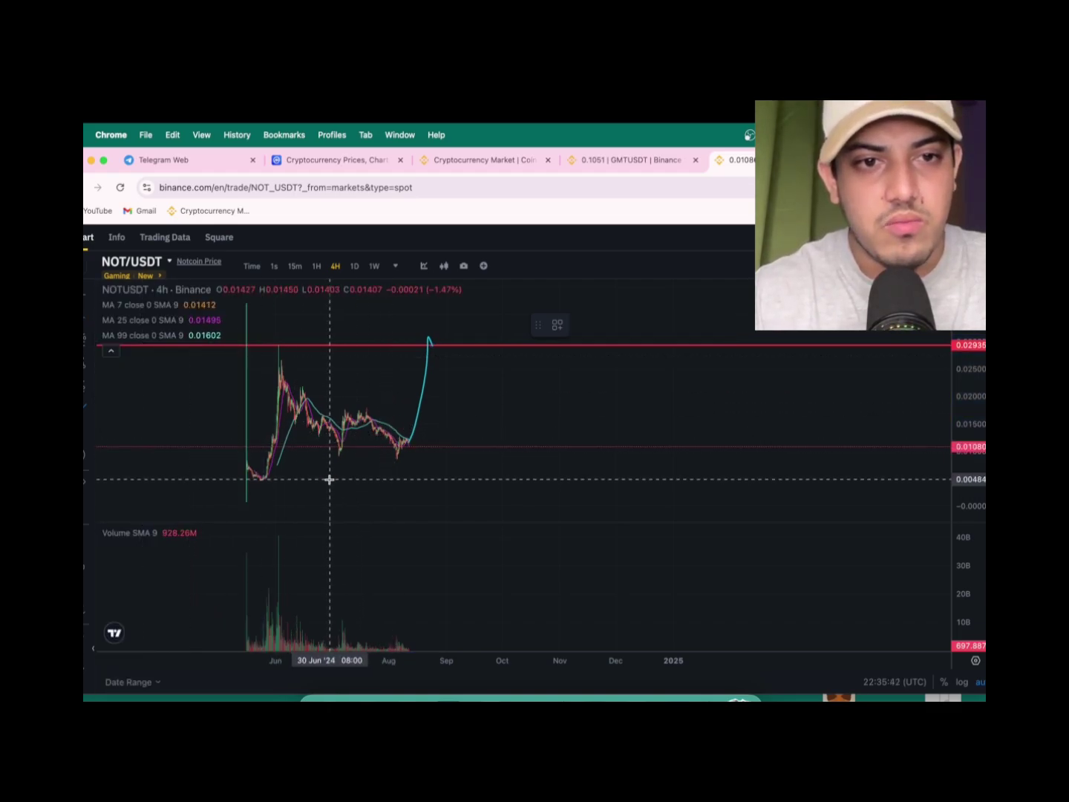
left_click(523, 479)
left_click(480, 463)
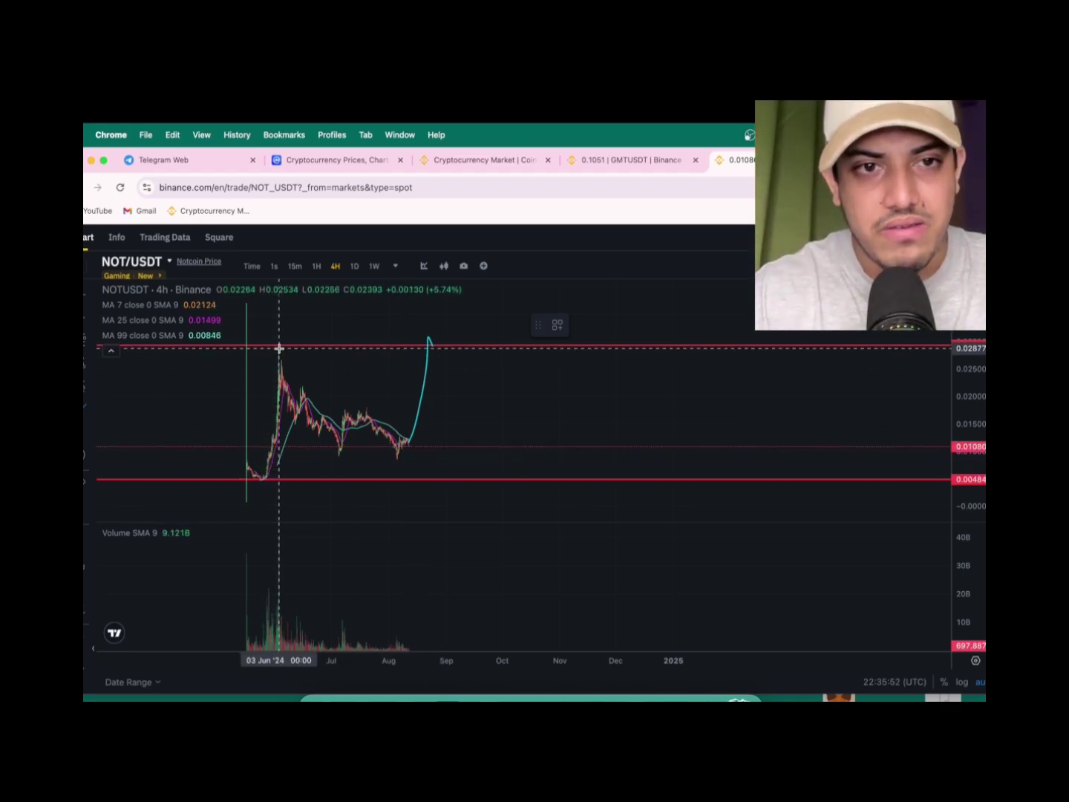
- Brush a falling curve down to the bottom line, then show Notcoin's info tab
left_click(404, 443)
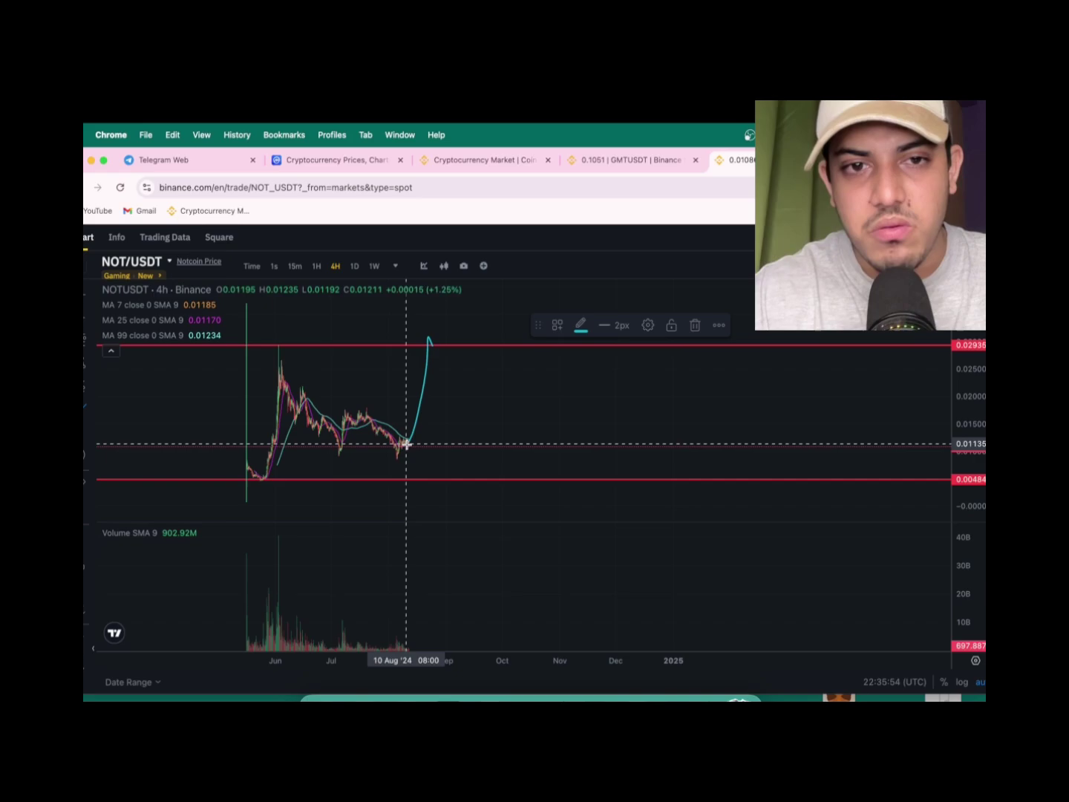
left_click_drag(405, 444, 451, 479)
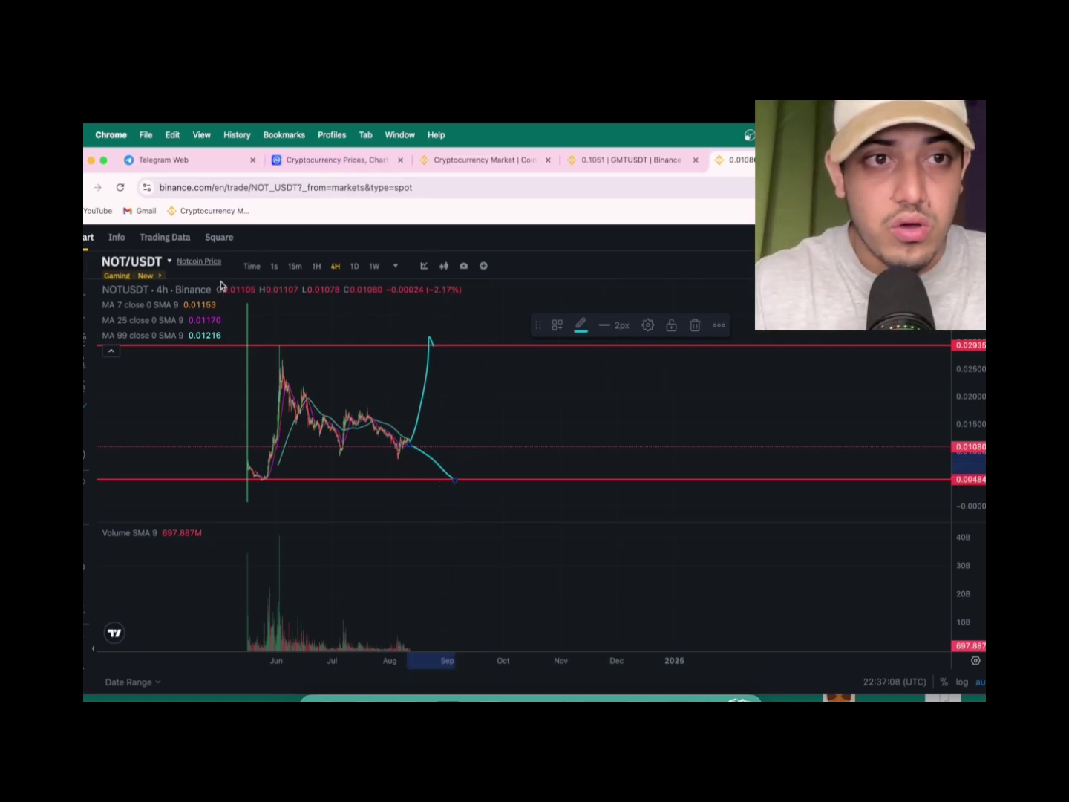
left_click(115, 236)
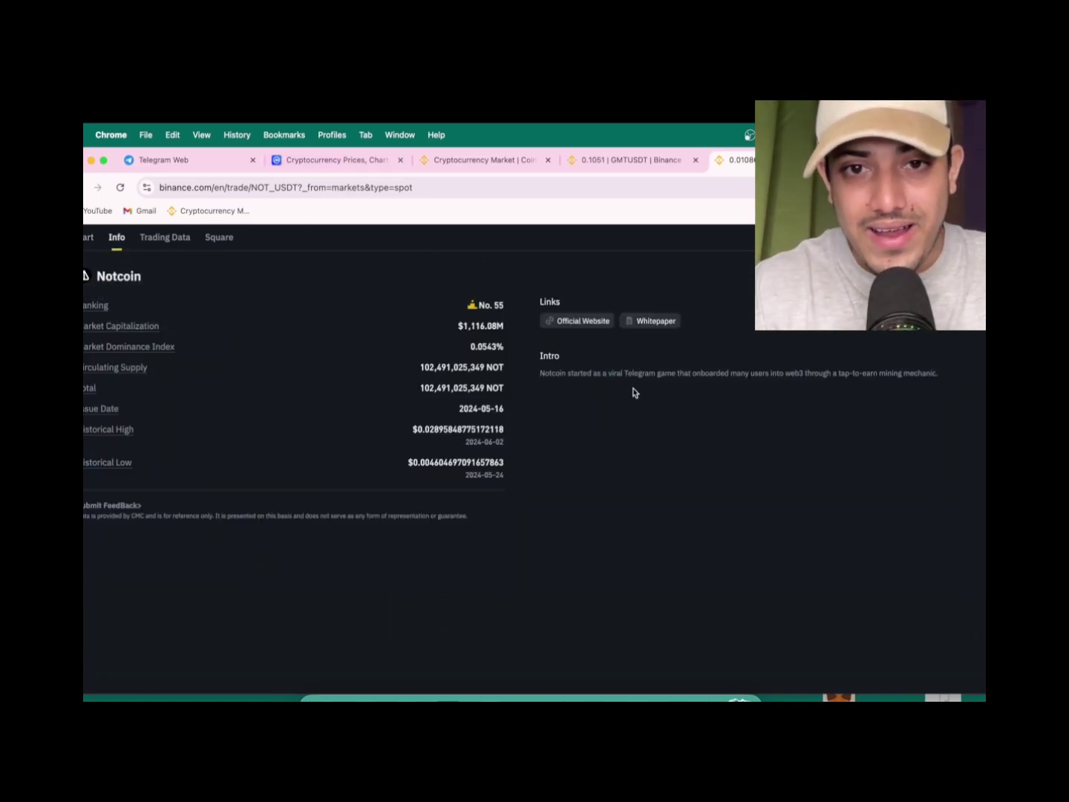
left_click_drag(618, 374, 702, 381)
left_click(743, 441)
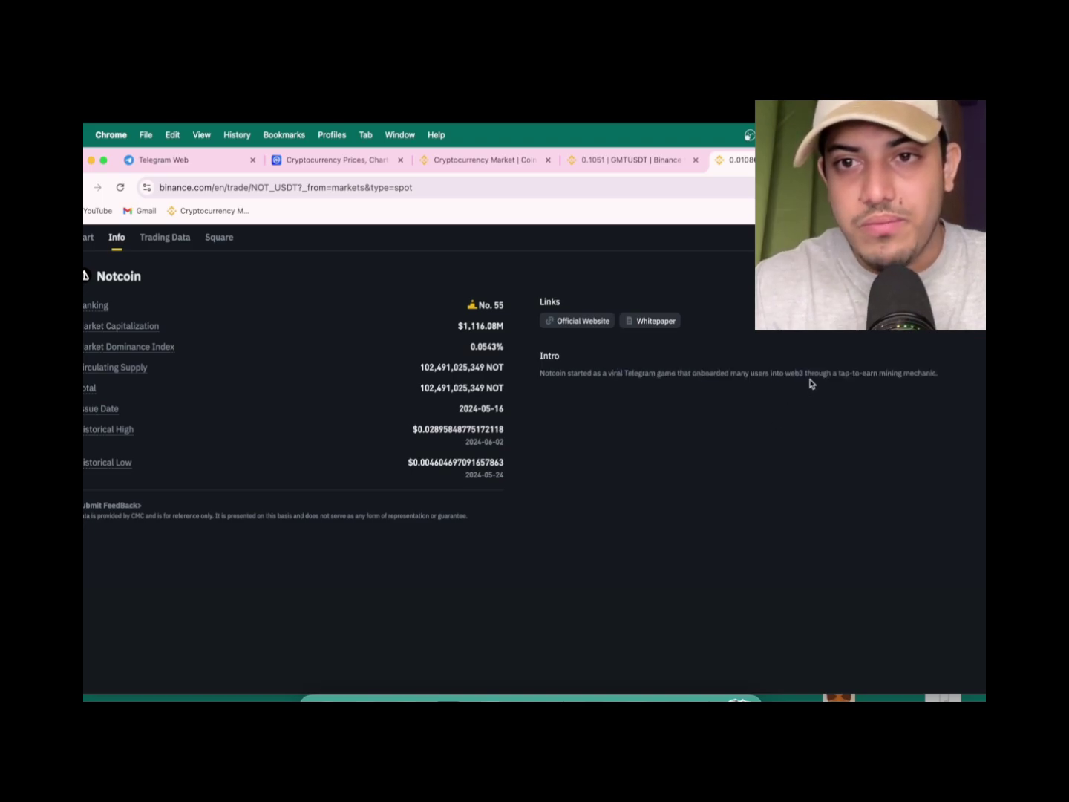